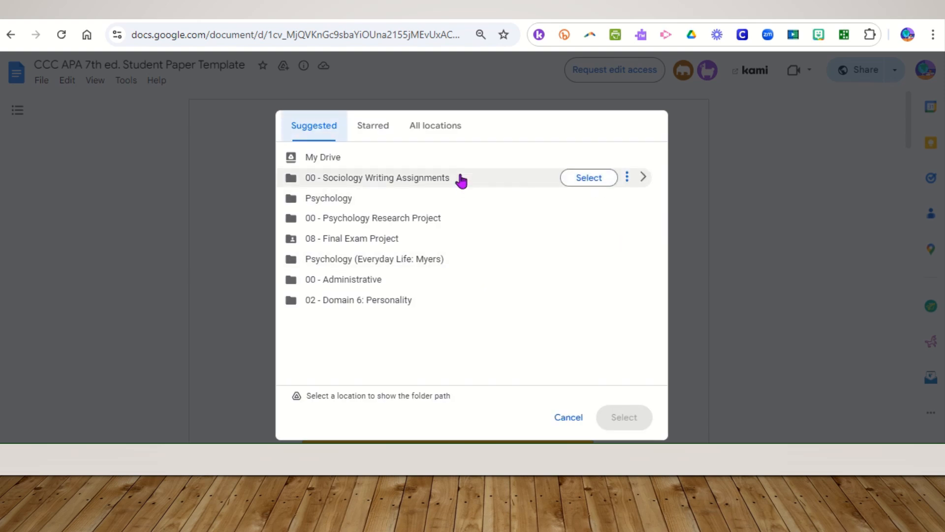
Save a copy of the template into the 00 - Sociology Writing Assignments folder
left_click(601, 181)
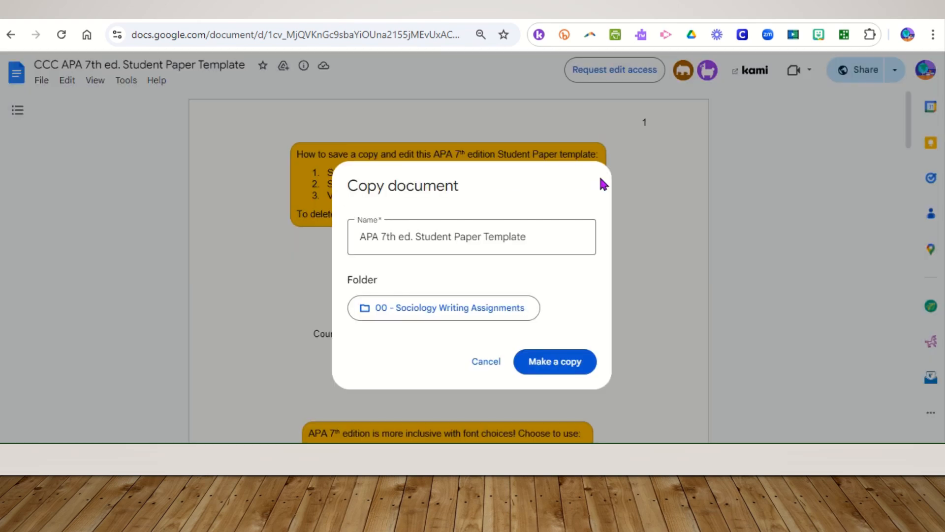
left_click(567, 367)
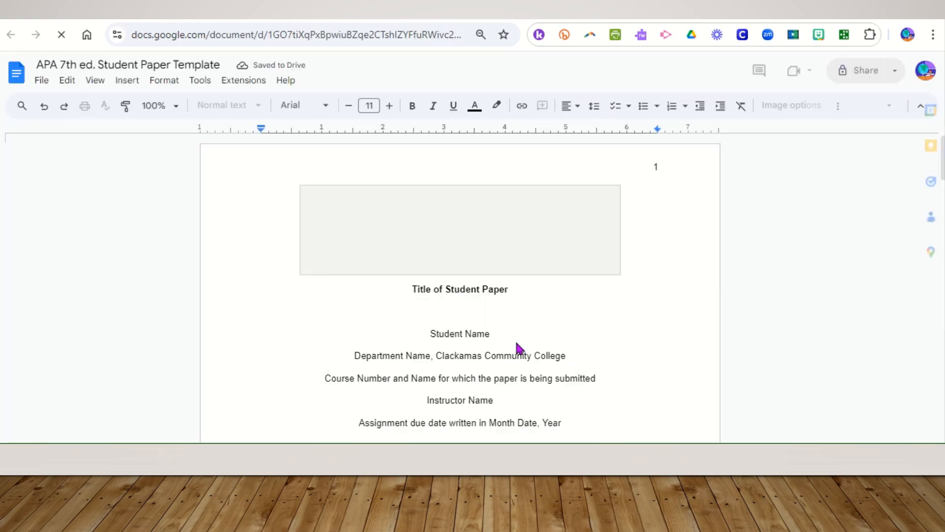
Make a copy of the document named Daily_Sociological_Imagination in the 00 - Sociology Writing Assignments folder
left_click(42, 81)
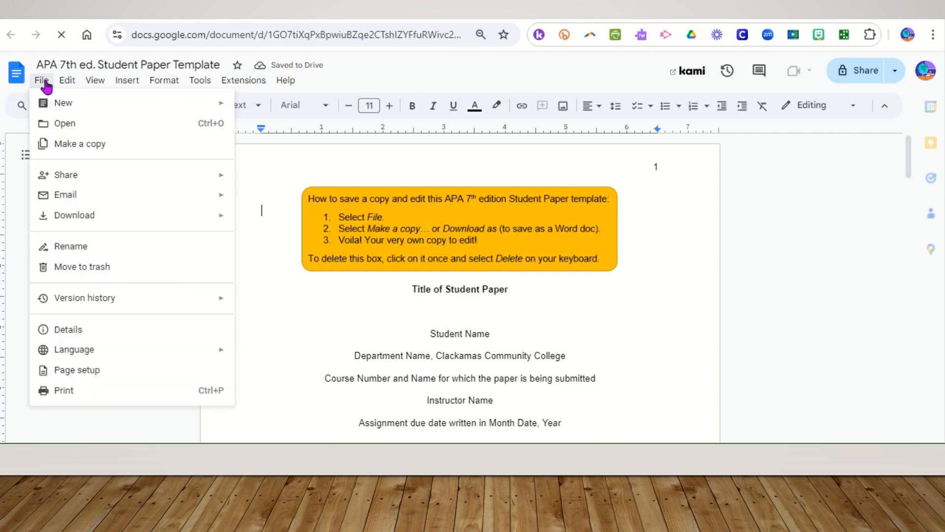
left_click(41, 81)
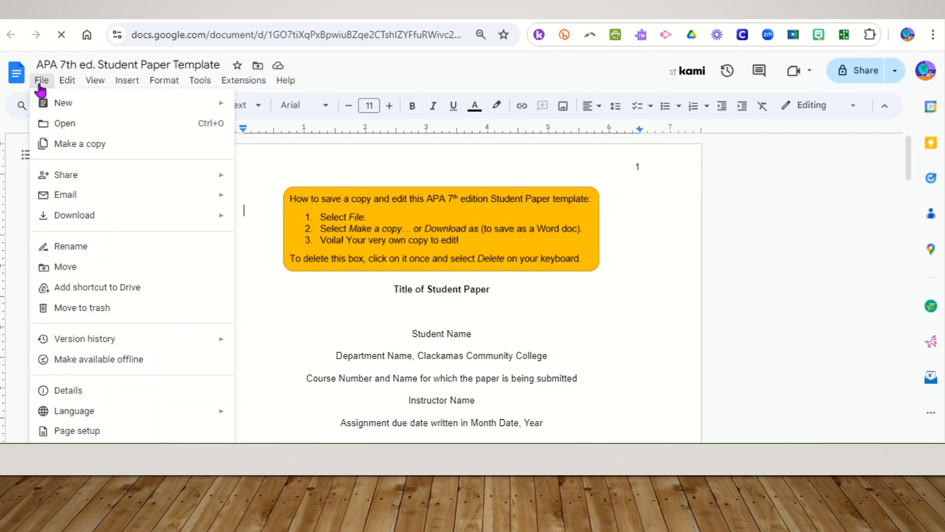
left_click(55, 144)
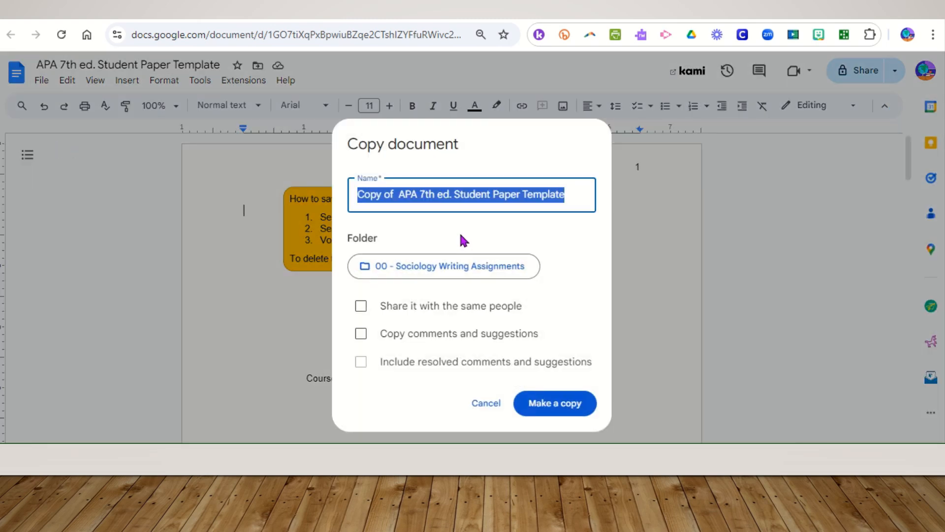
type("Daily ")
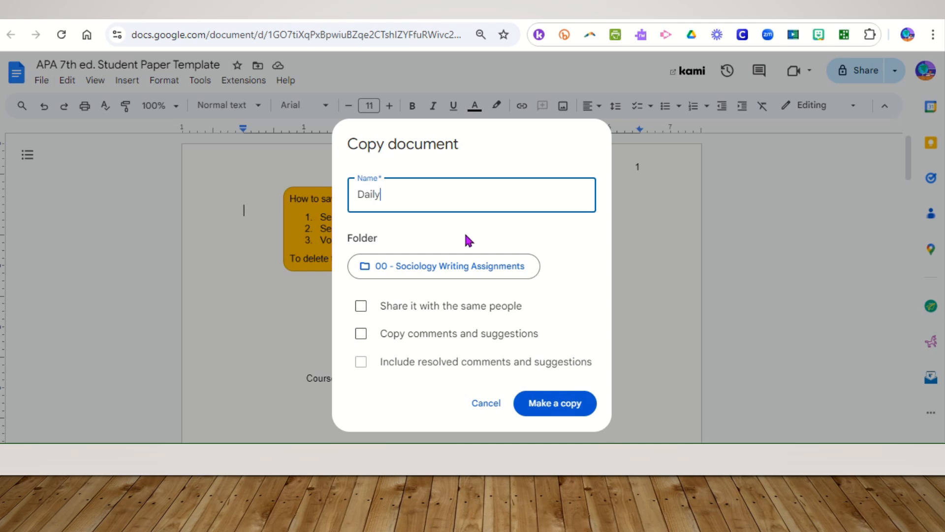
type("Sociologi")
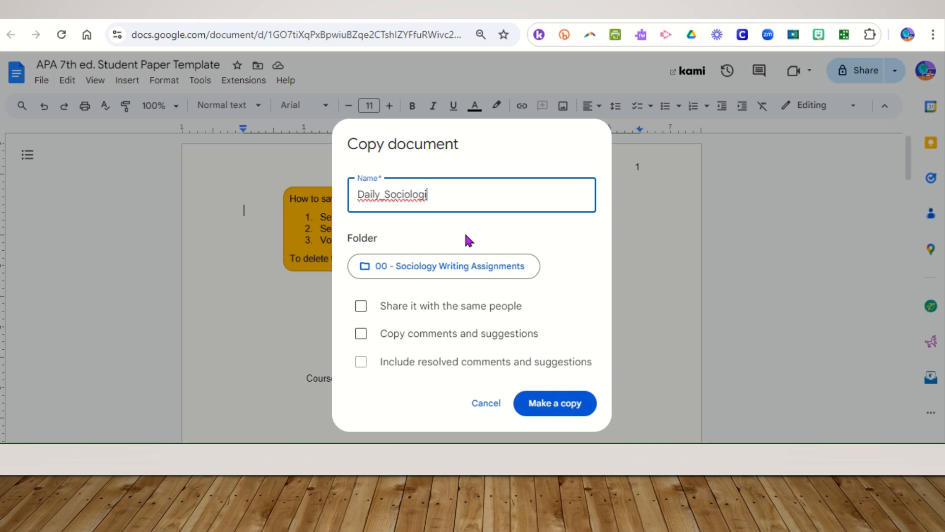
type("cal_Imagination")
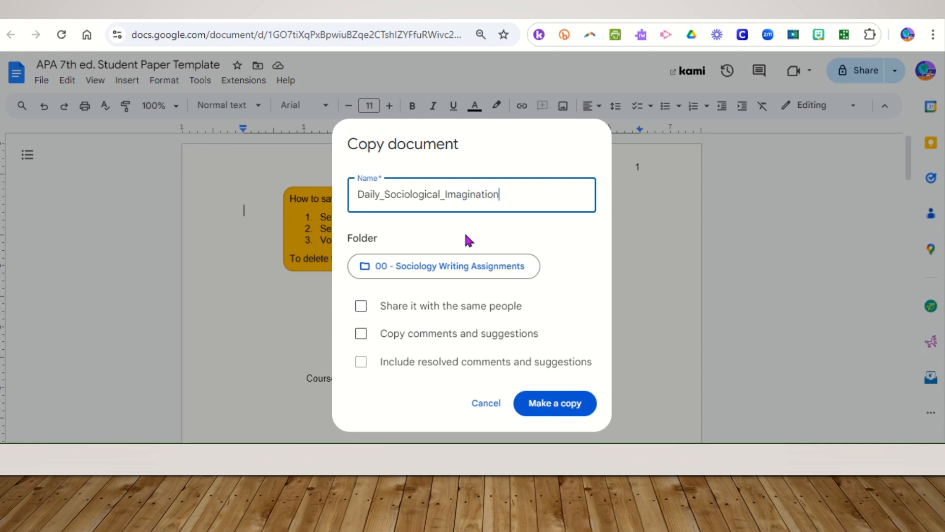
left_click(545, 414)
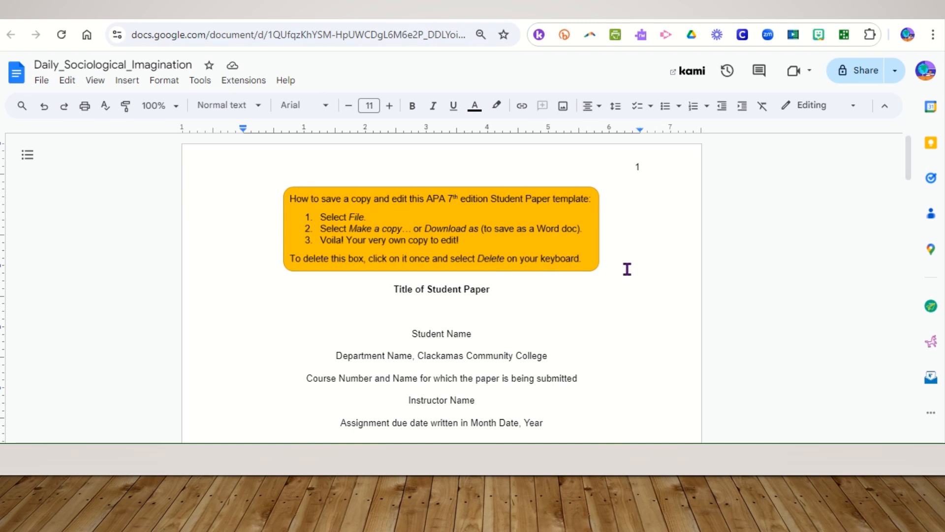
Delete the orange instruction box at the top of the first page
left_click(519, 237)
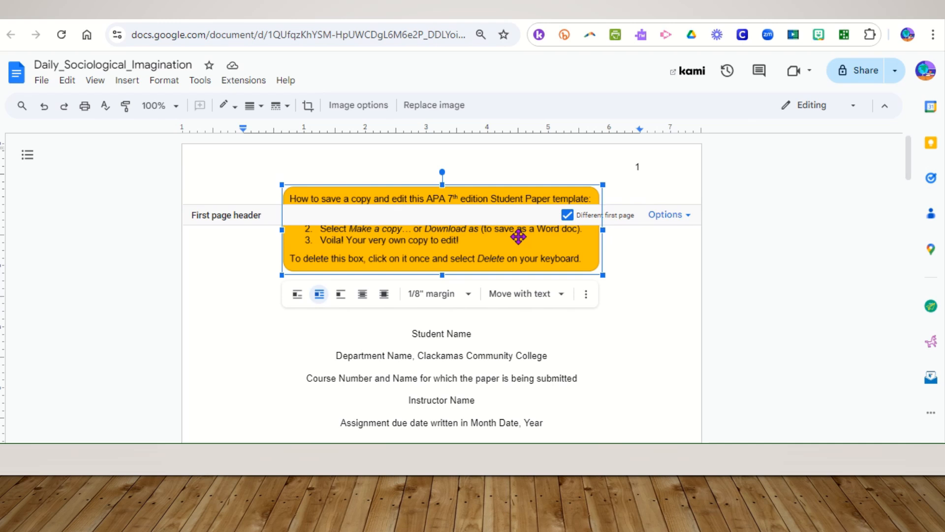
key("Delete")
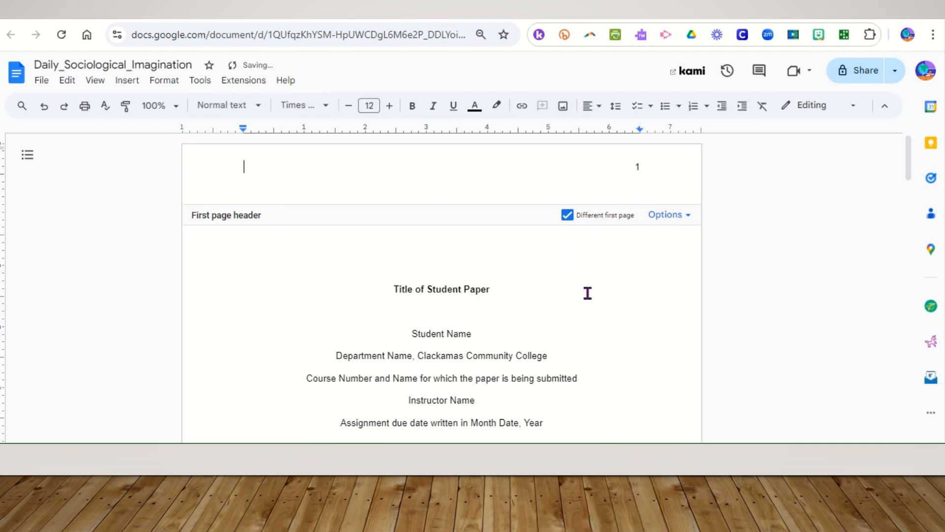
left_click(588, 309)
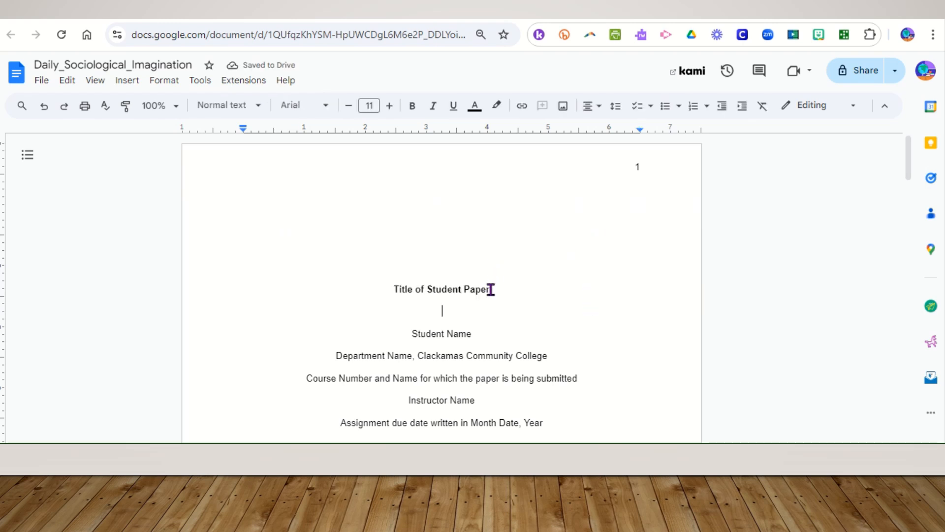
Select the Title of Student Paper line and apply bold to it
left_click_drag(489, 289, 386, 287)
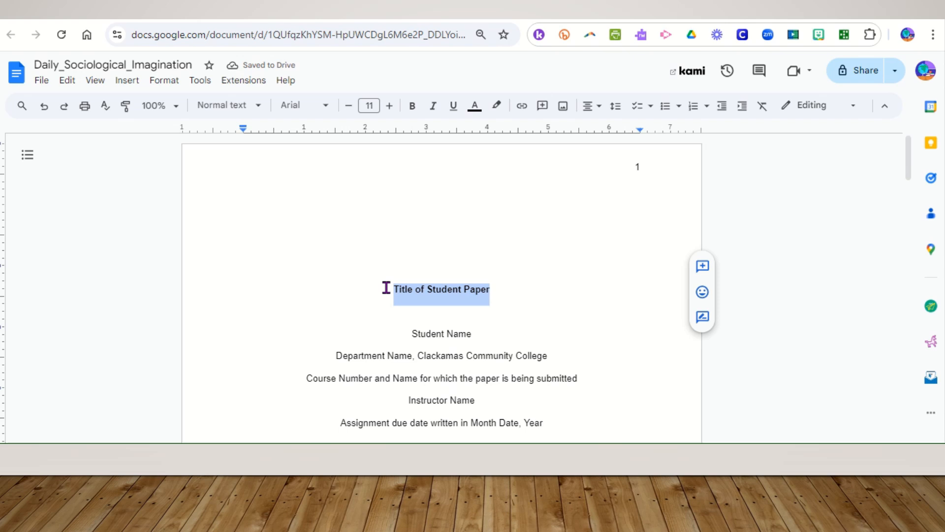
key("ctrl+b")
scroll(322, 304, "down", 2)
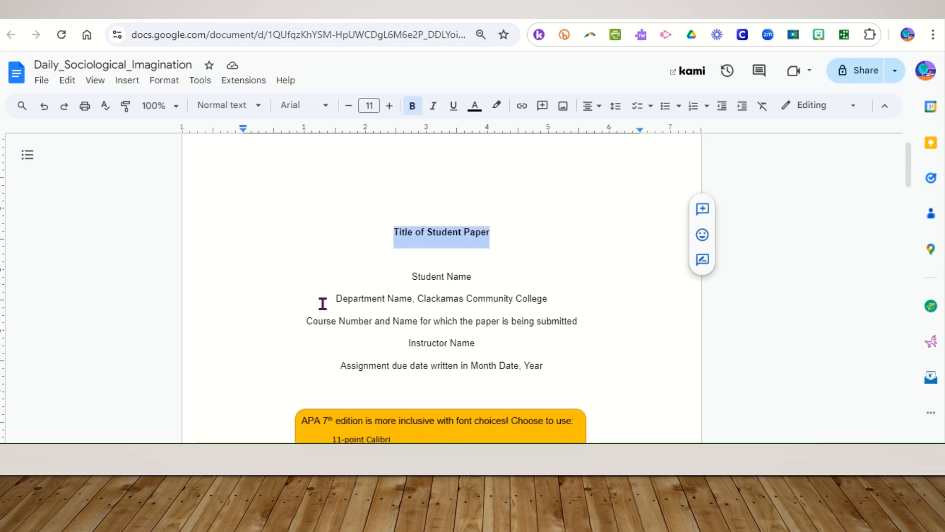
scroll(323, 304, "up", 2)
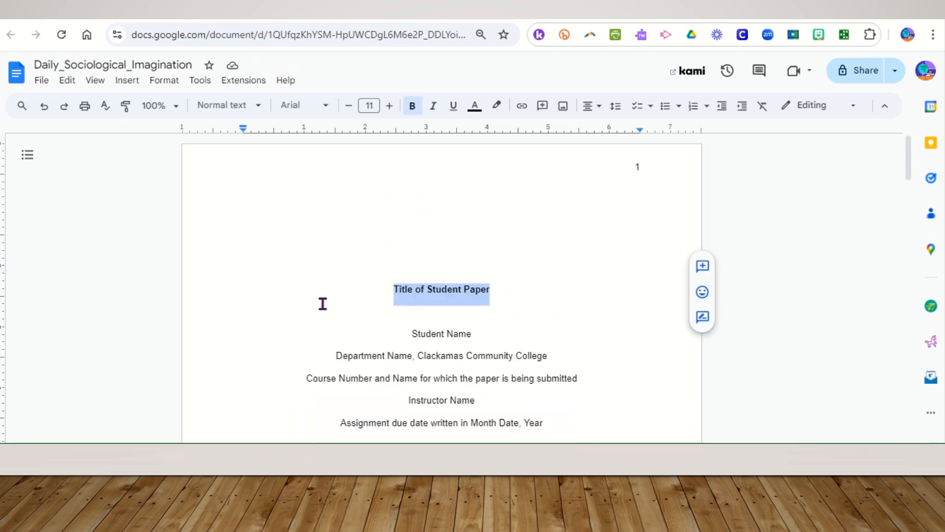
Select the whole document and set its font to Times New Roman at size 12
left_click(41, 82)
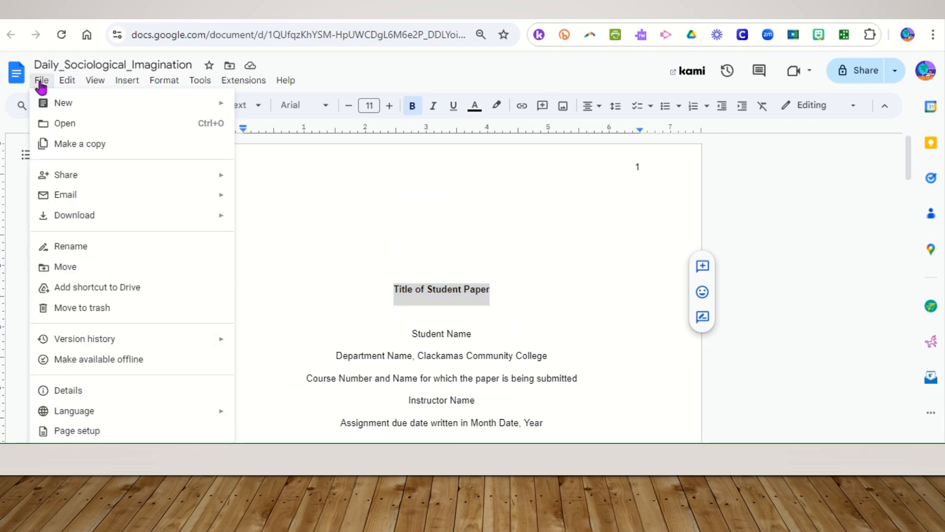
mouse_move(64, 85)
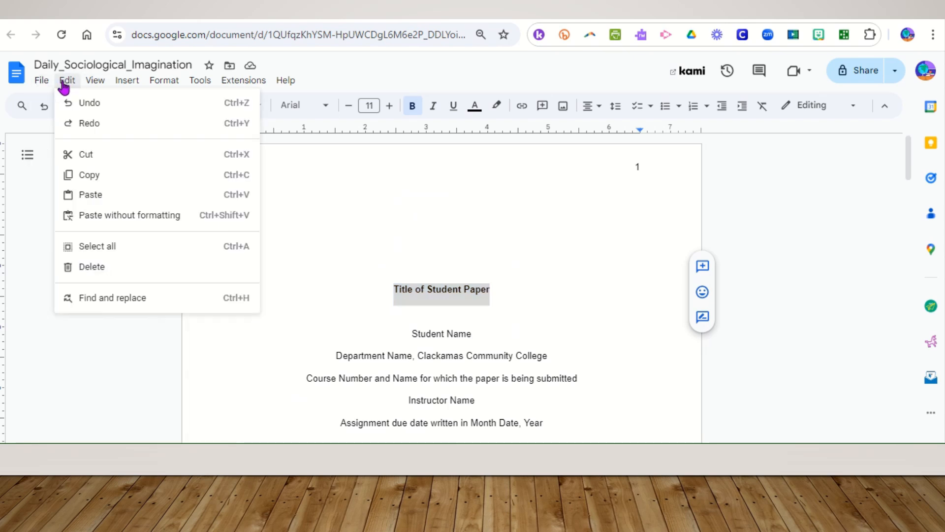
left_click(100, 248)
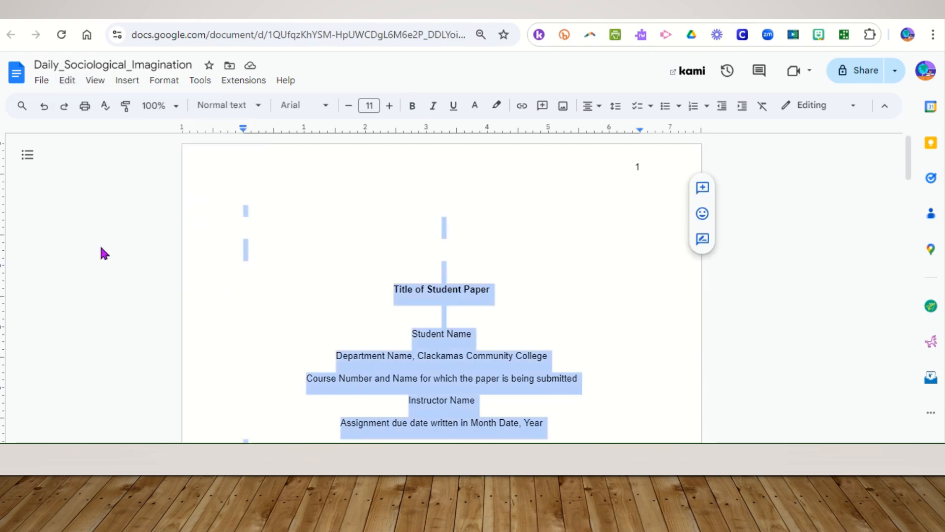
left_click(327, 109)
left_click(335, 182)
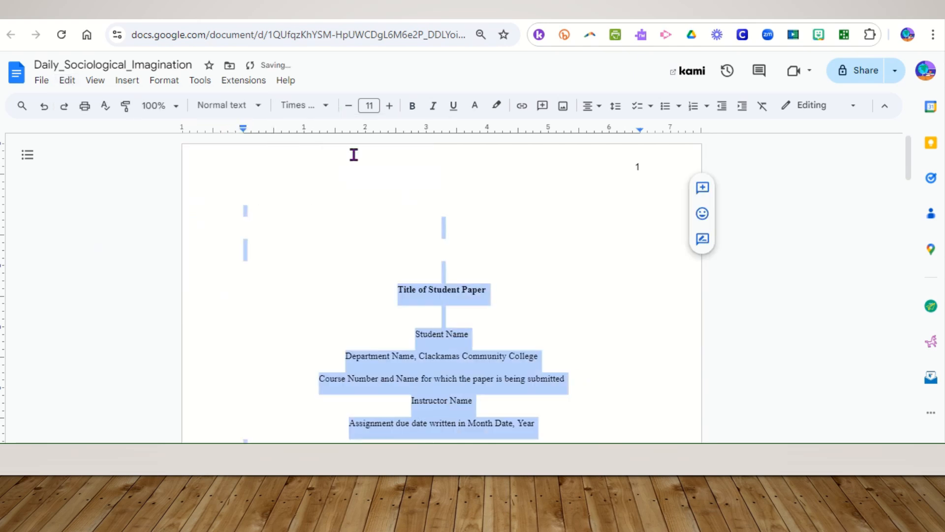
left_click(390, 108)
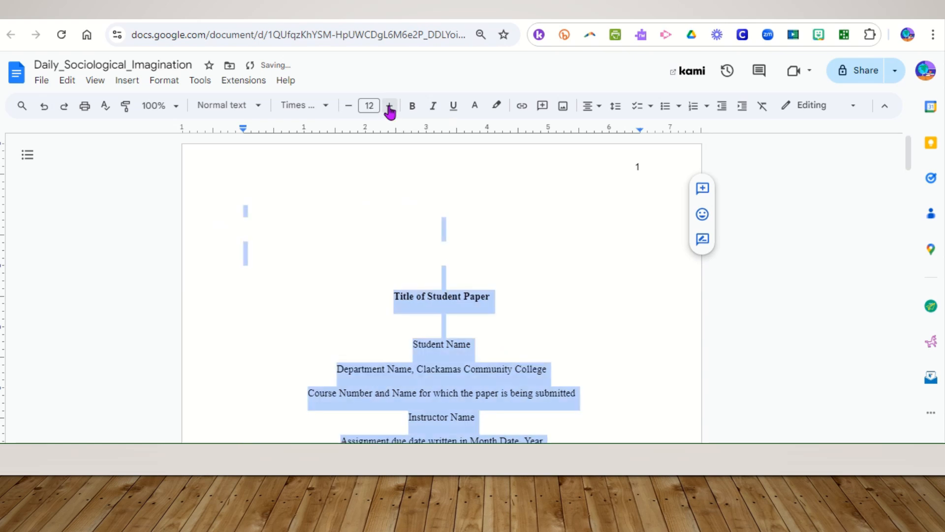
left_click(546, 314)
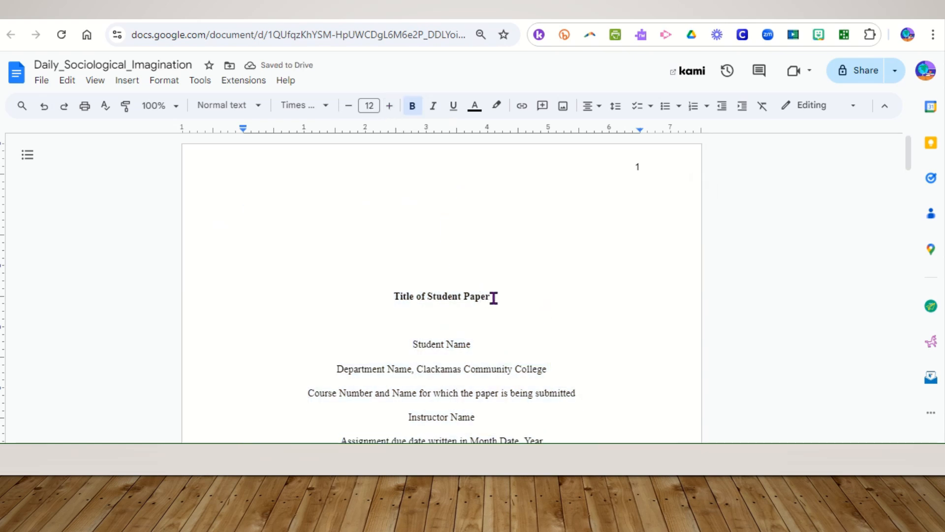
Replace the title placeholder with Sociological Imagination and My Life
left_click_drag(493, 296, 386, 295)
type("Sociol")
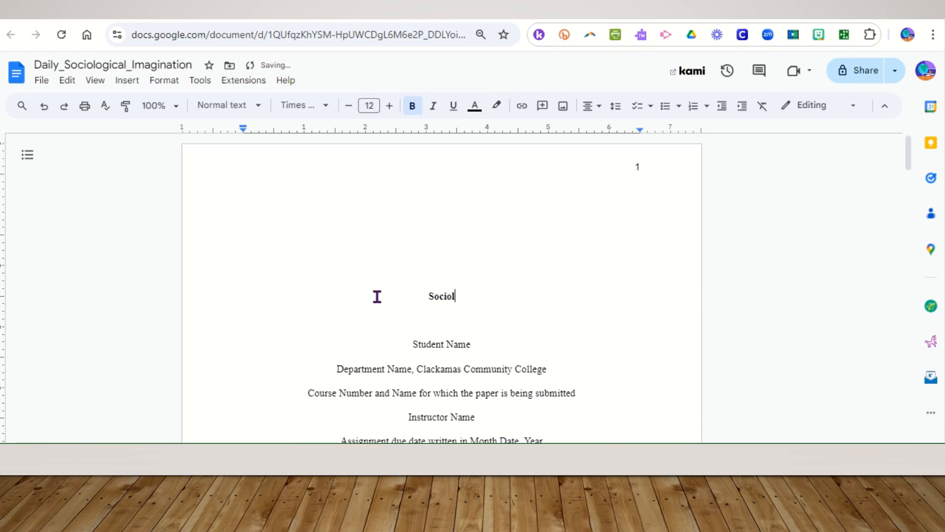
type("ogical Im")
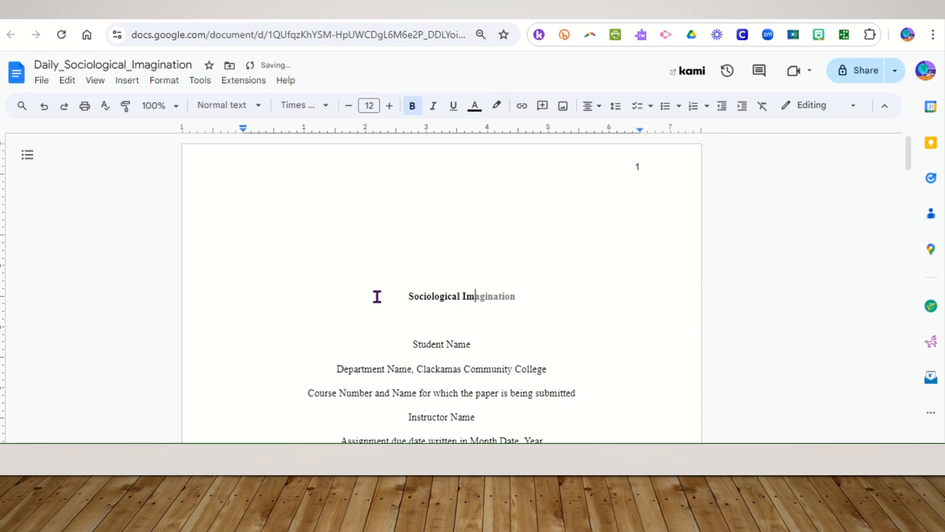
type("agination a")
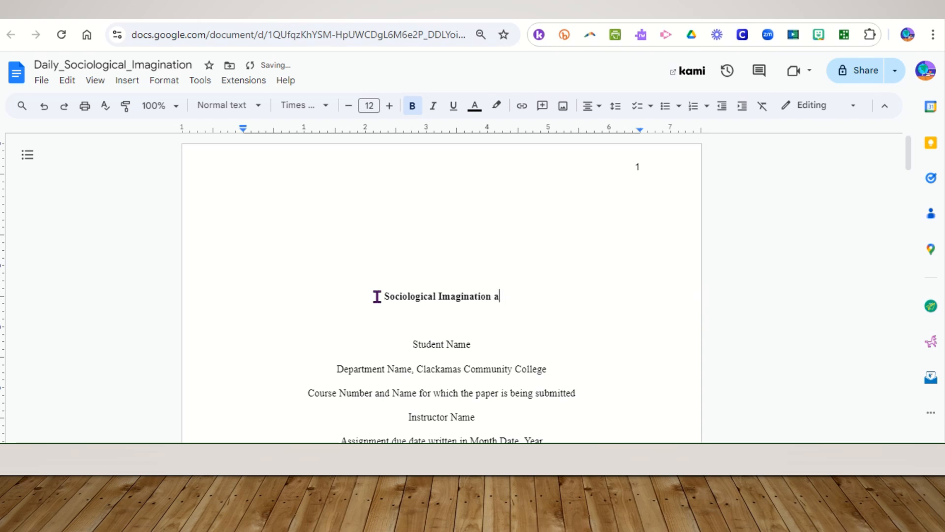
type("nd My Life")
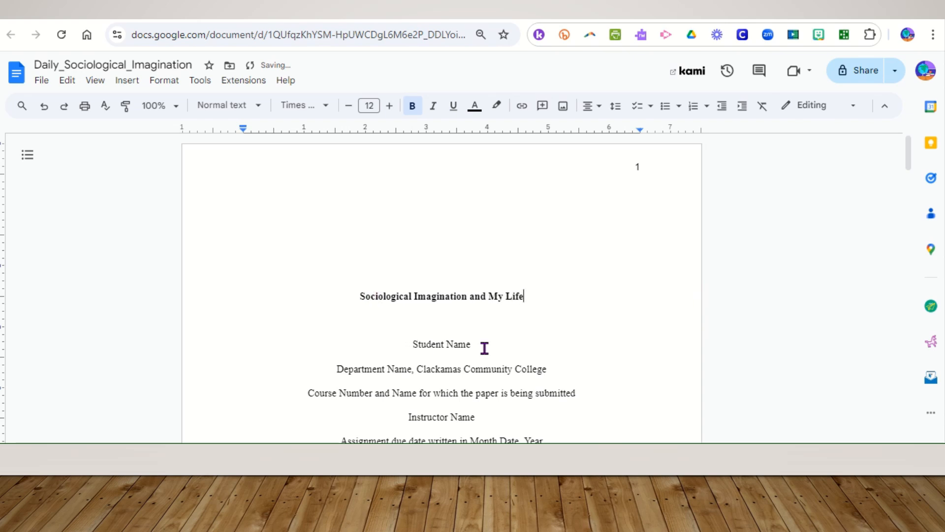
Replace the Student Name placeholder with the student's full name
left_click_drag(479, 343, 413, 344)
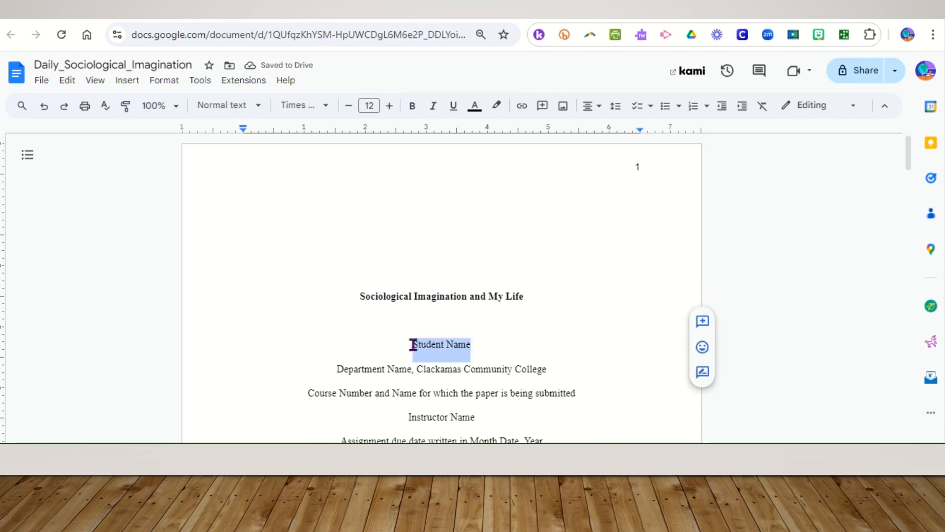
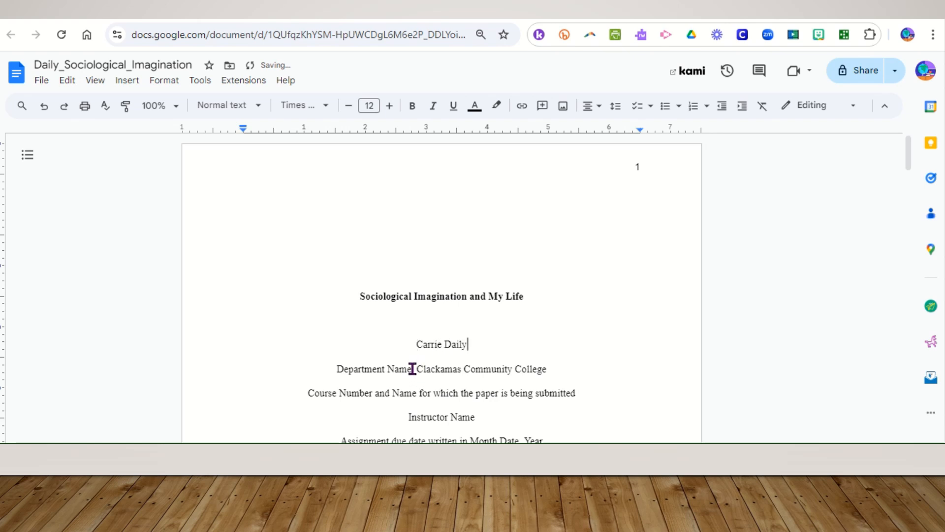
Replace the Department Name placeholder with Department of Sociology,
left_click_drag(413, 367, 337, 366)
type("So")
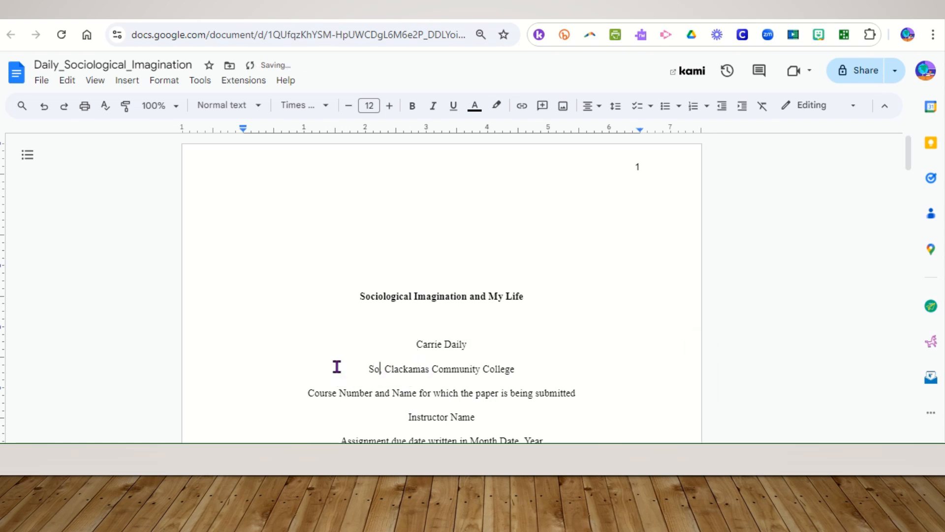
type("ciolo")
key("BackSpace")
key("BackSpace")
key("BackSpace")
key("BackSpace")
key("BackSpace")
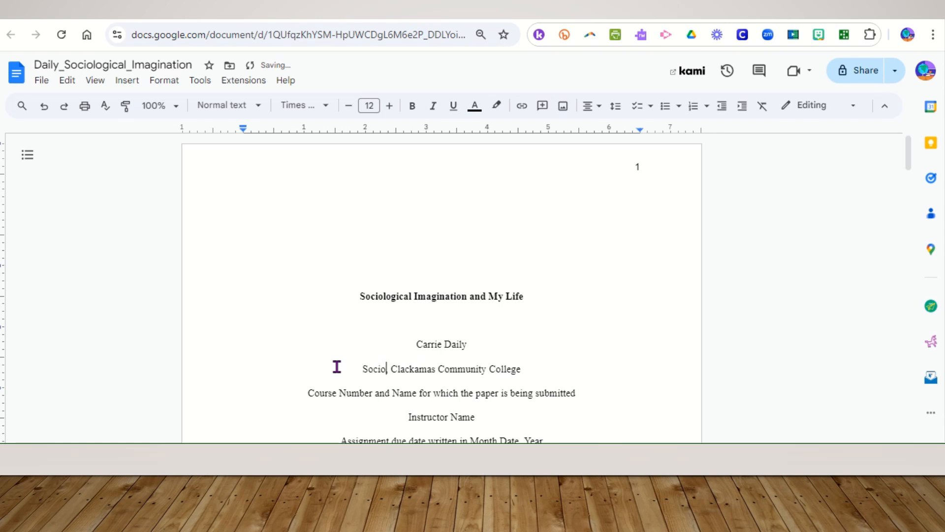
key("BackSpace")
key("BackSpace")
type("Dep")
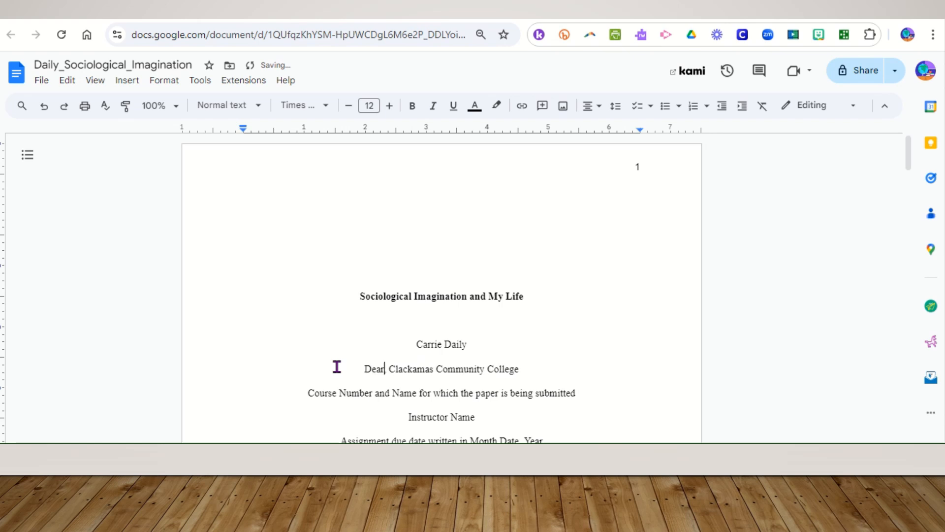
type("artment of S")
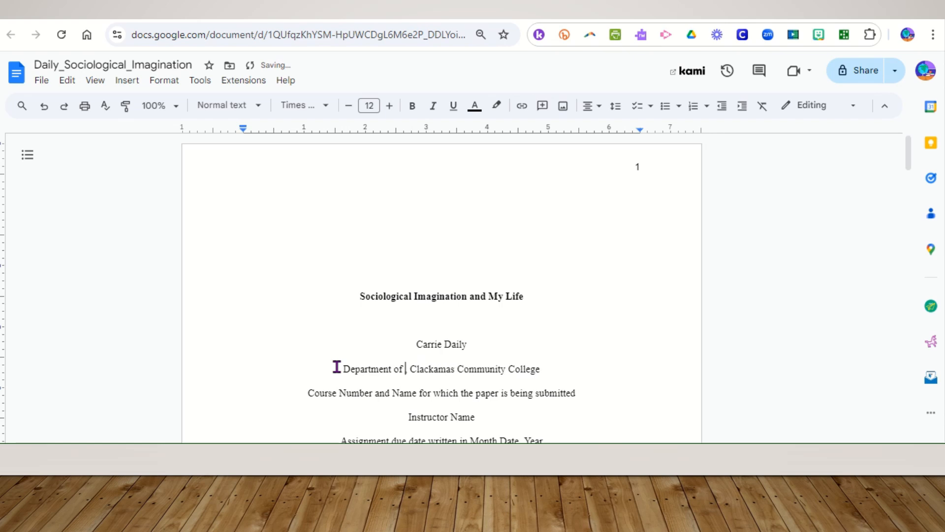
type("ociology")
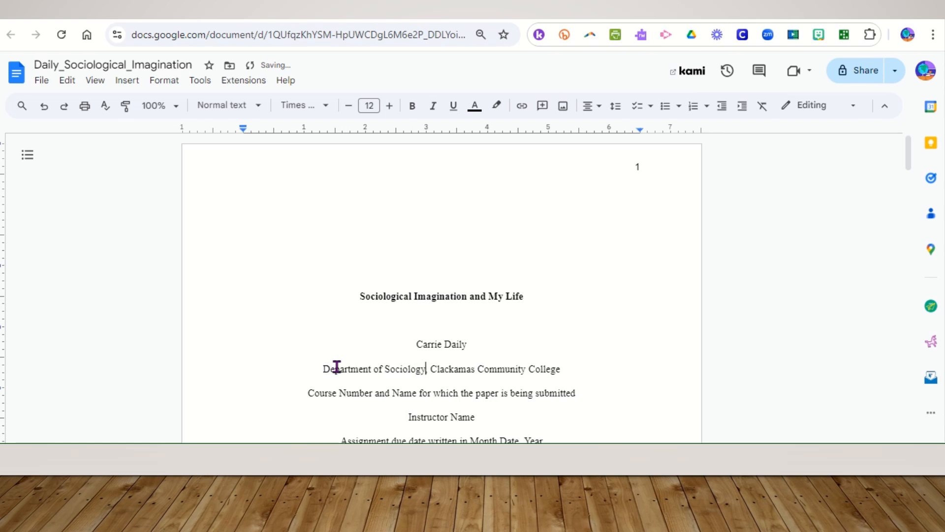
type(",")
Replace Clackamas Community College with Stark State College in the department line
left_click_drag(562, 370, 433, 365)
type("Star")
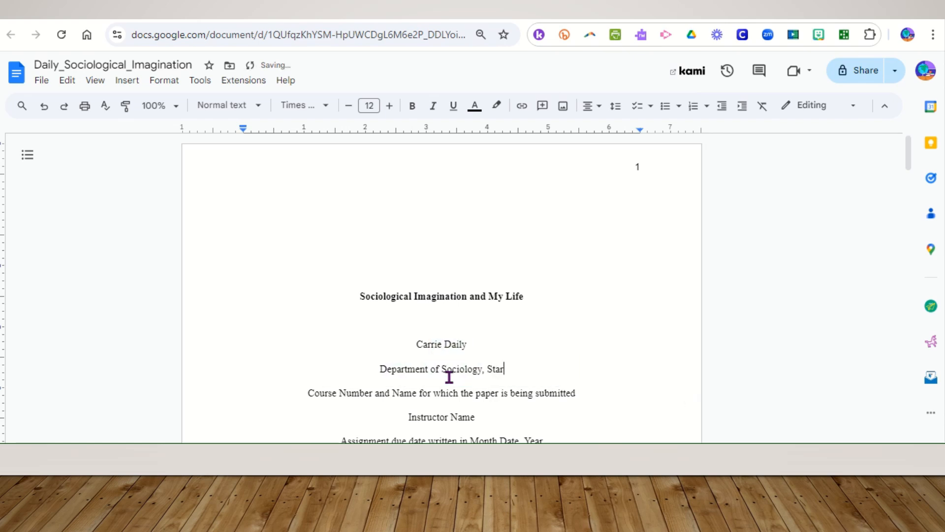
type("k St")
type("ate col")
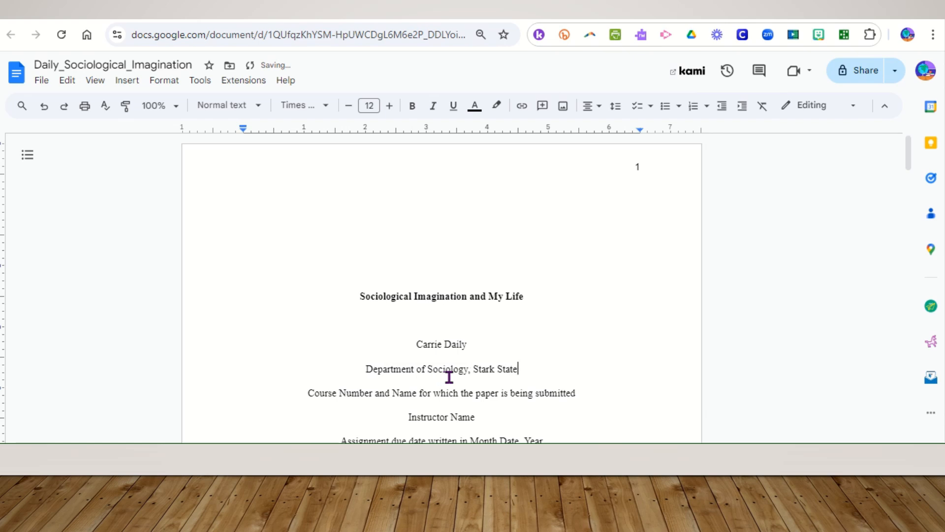
key("BackSpace")
key("BackSpace")
key("BackSpace")
type("College")
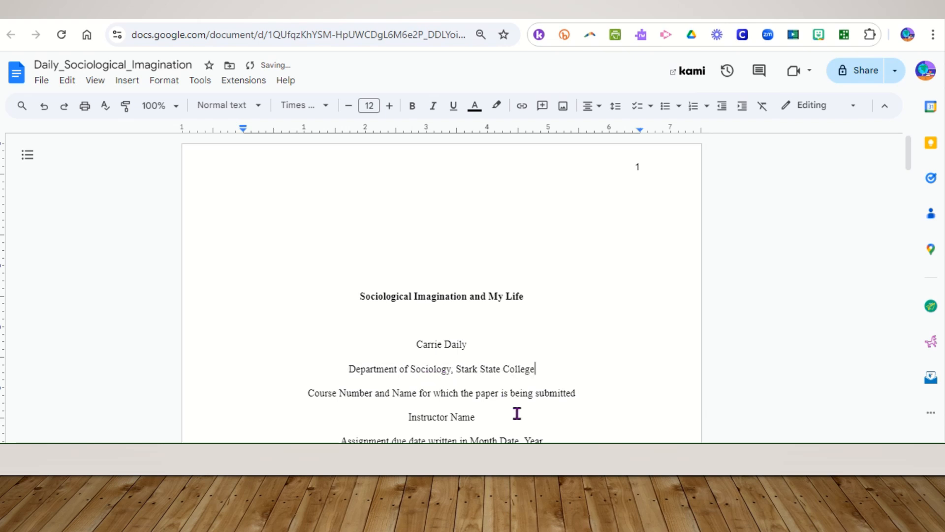
Replace the course number and name placeholder with Sociology 121
left_click_drag(581, 393, 309, 395)
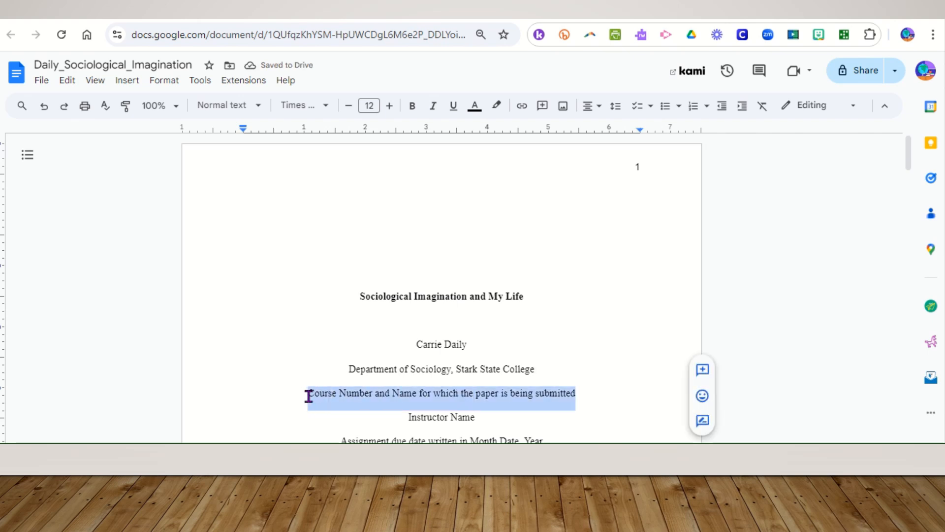
type("Sociolo")
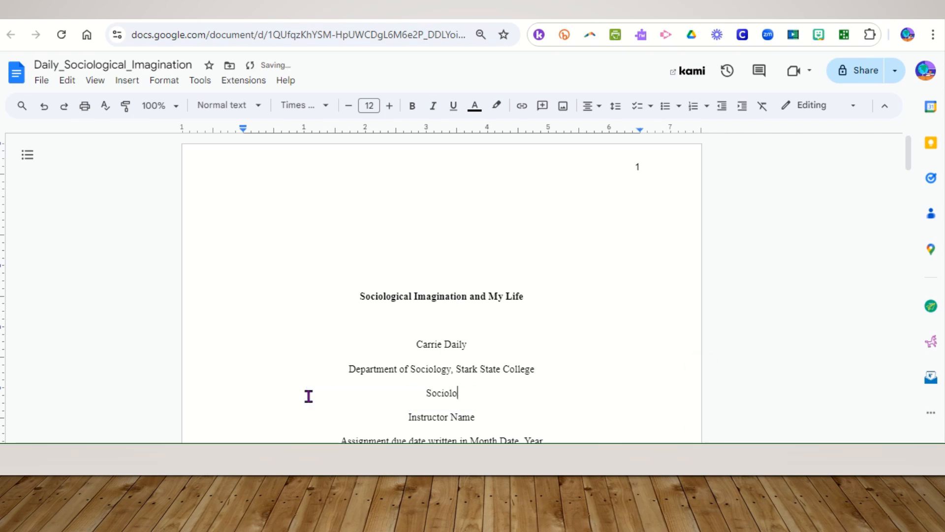
type("gy 121")
Replace the Instructor Name placeholder with the instructor's title and surname
scroll(457, 392, "down", 2)
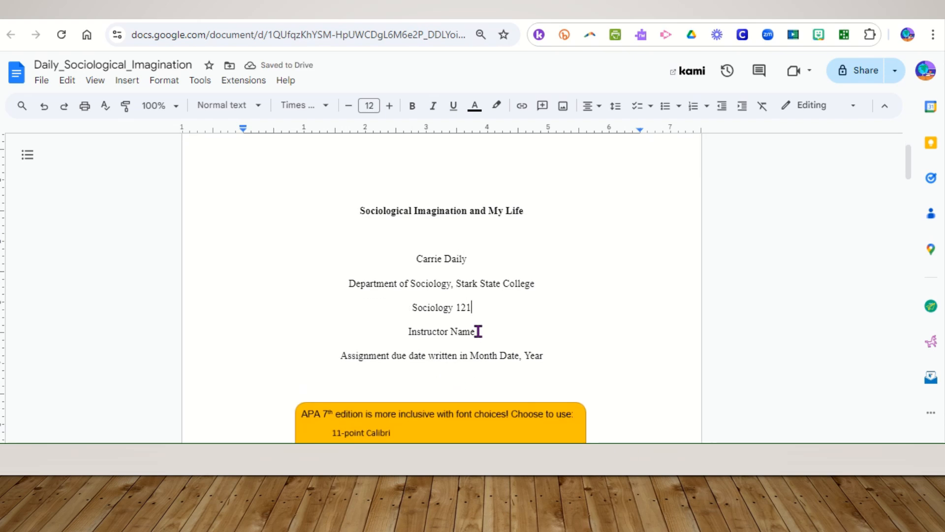
left_click_drag(477, 332, 409, 335)
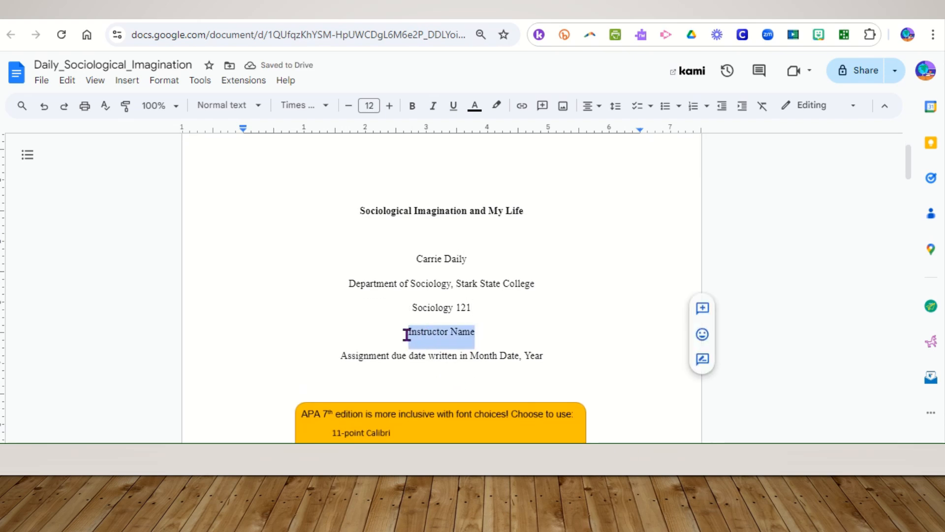
type("Profes")
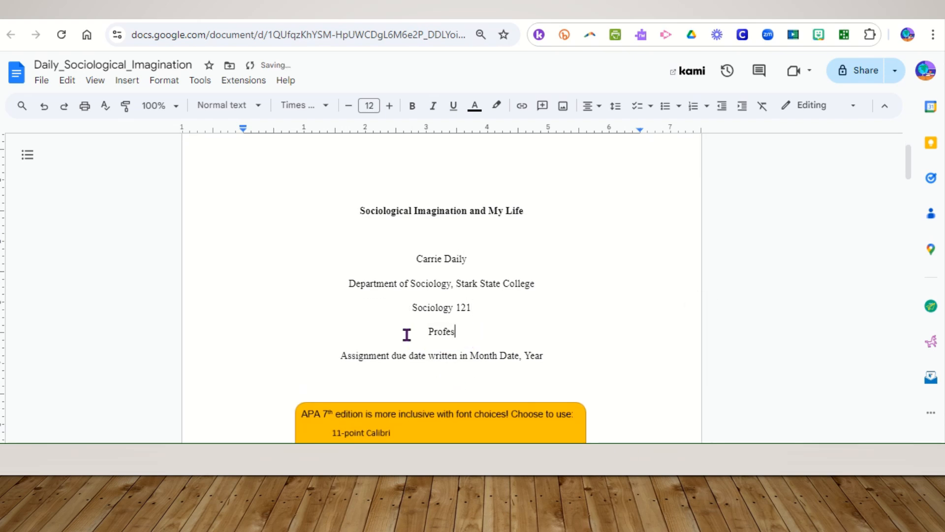
type("sor Daily")
Delete the orange APA font-choices note box below the title page lines
left_click_drag(546, 361, 338, 364)
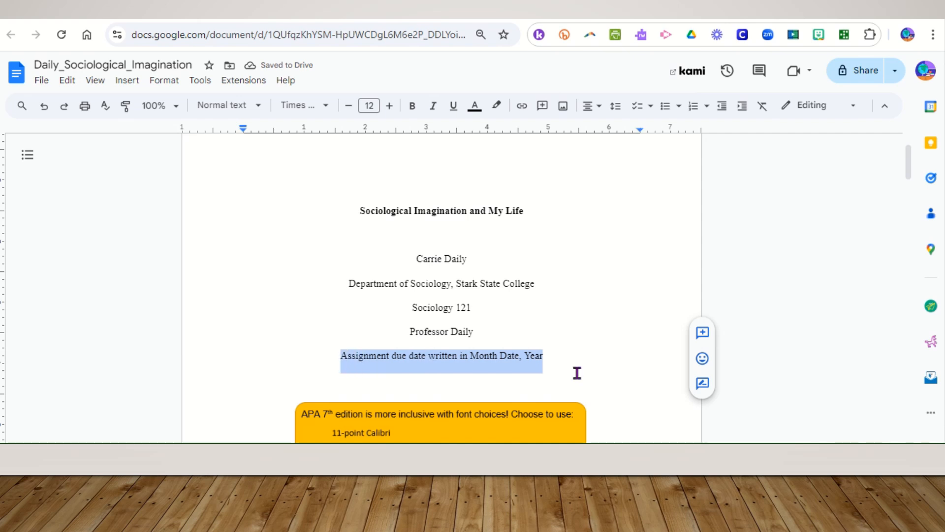
scroll(577, 373, "down", 3)
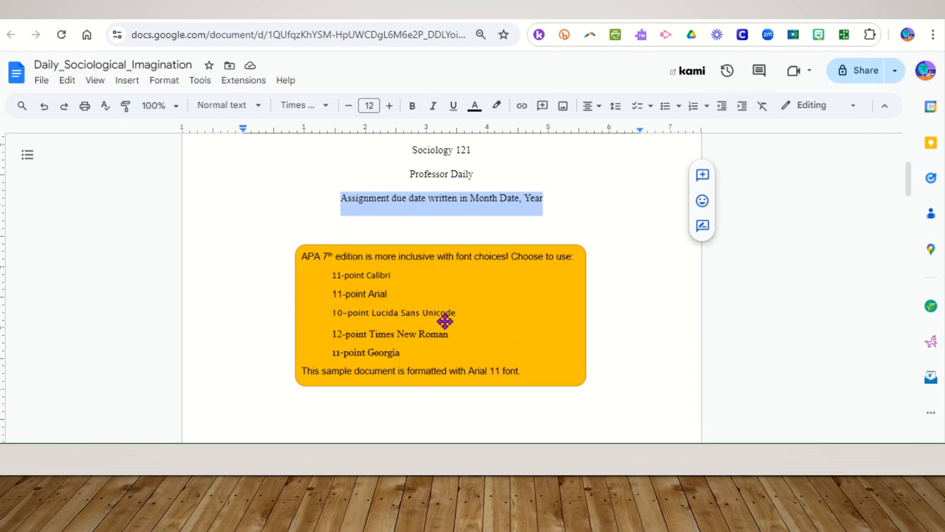
left_click(450, 349)
key("Delete")
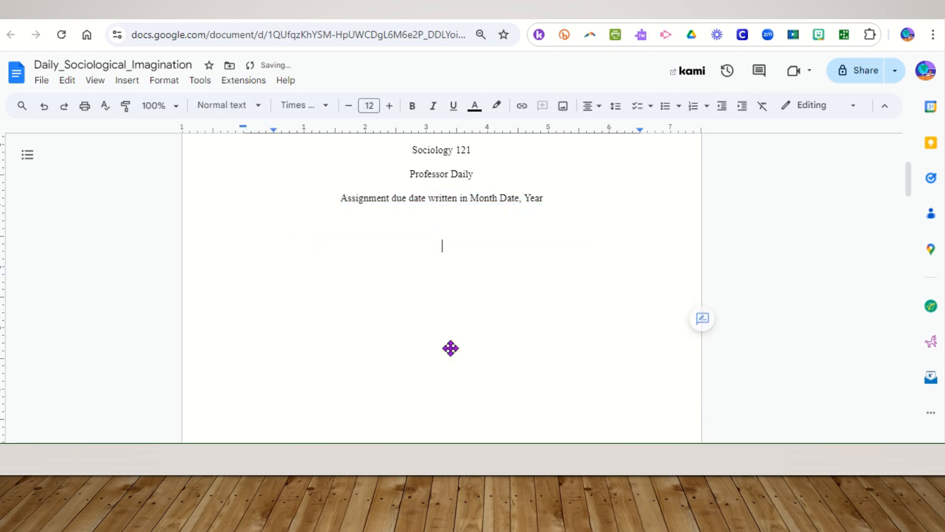
Copy the paper title from the title page and paste it over the Title of Student Paper heading on page 2
scroll(451, 348, "down", 8)
scroll(450, 349, "down", 3)
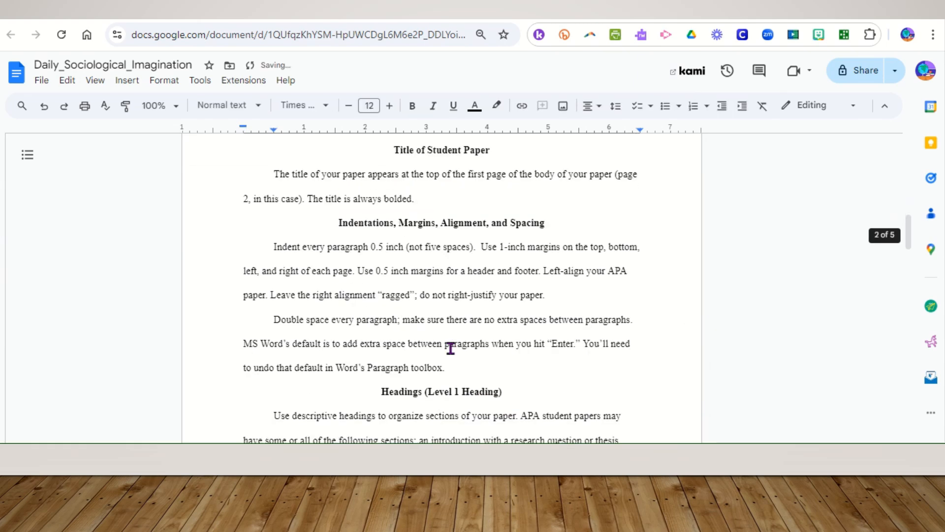
scroll(449, 348, "up", 2)
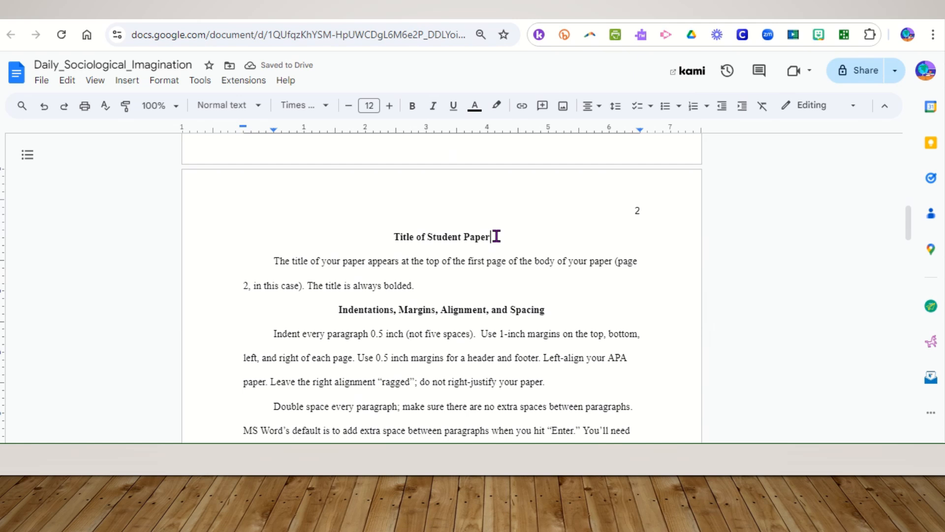
left_click_drag(494, 236, 396, 238)
scroll(490, 232, "up", 10)
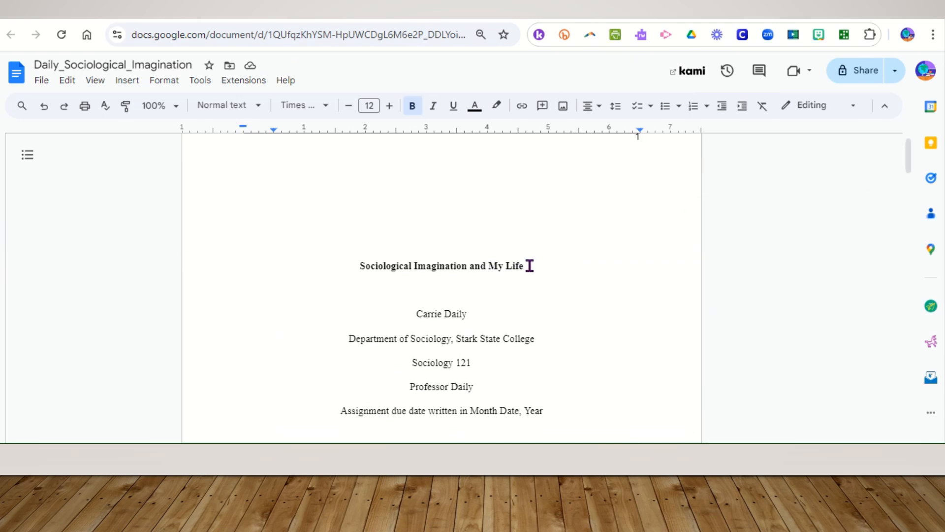
left_click_drag(530, 264, 350, 267)
key("ctrl+c")
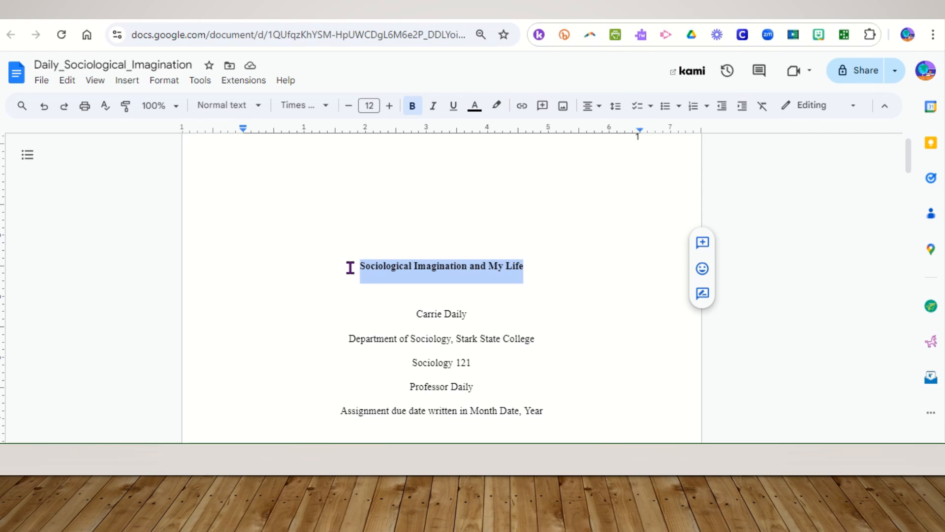
scroll(509, 313, "down", 10)
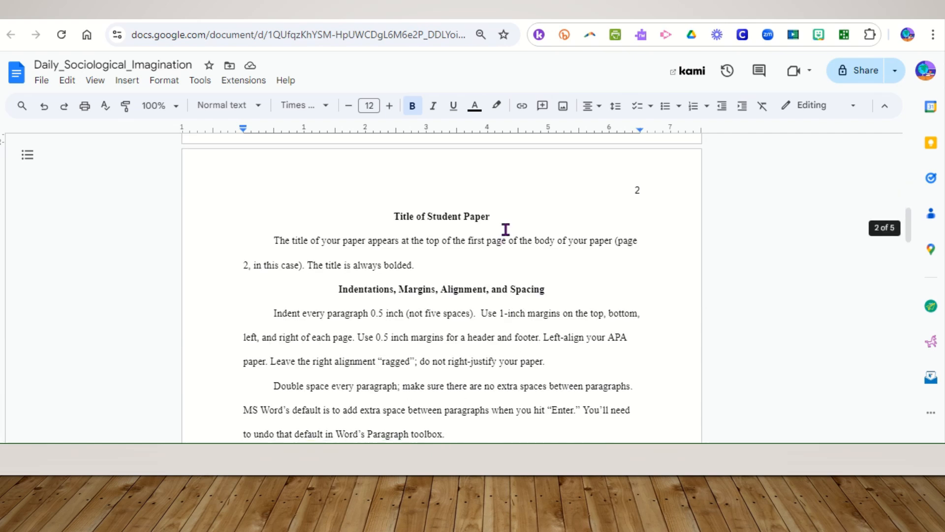
left_click_drag(491, 217, 395, 217)
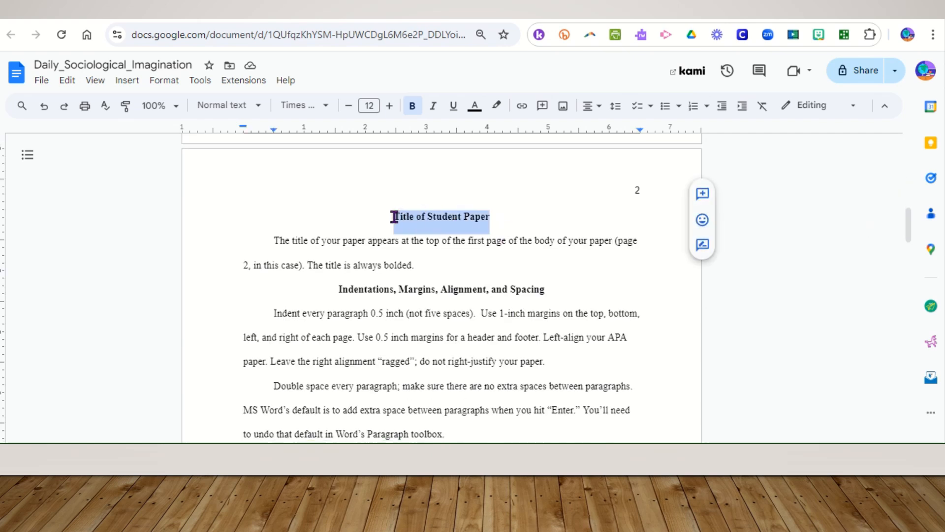
key("ctrl+v")
Scroll through the remaining pages of the document to review the template content
scroll(500, 294, "down", 8)
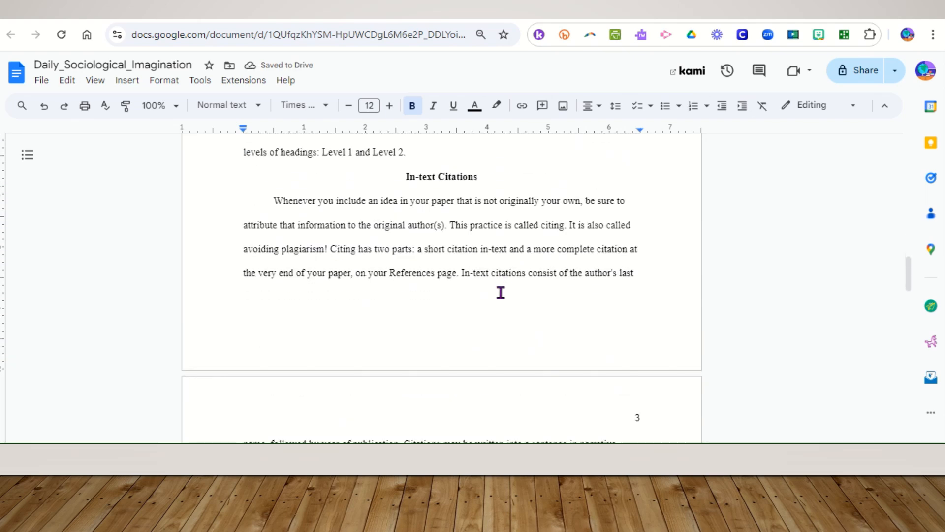
scroll(501, 293, "down", 5)
scroll(501, 293, "down", 10)
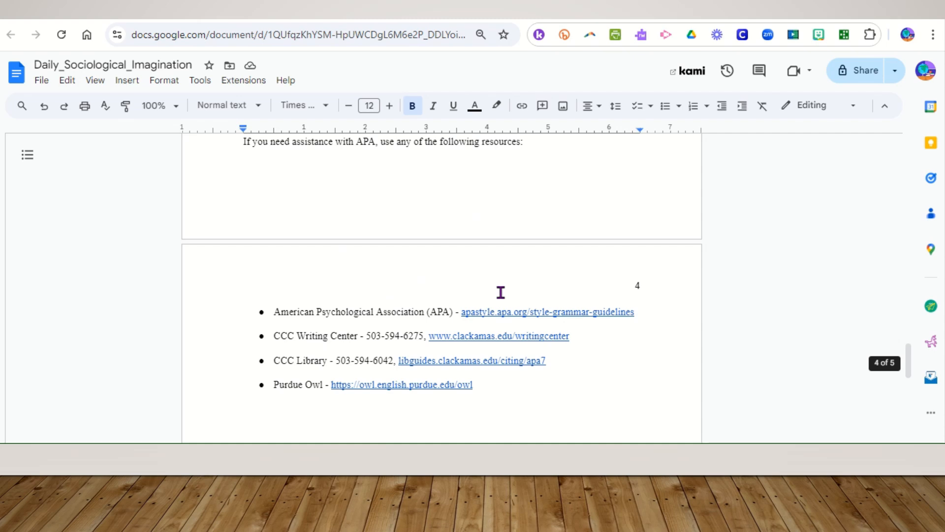
scroll(501, 292, "down", 4)
scroll(501, 292, "down", 3)
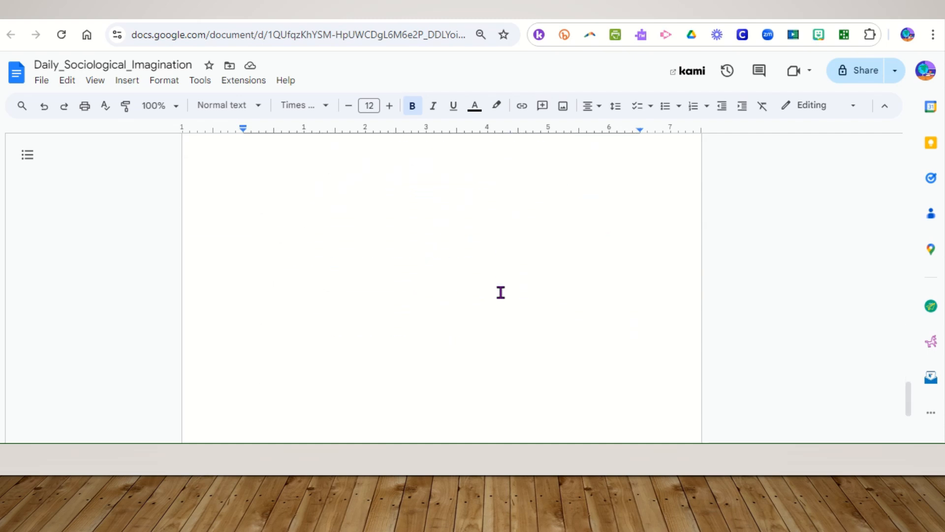
scroll(501, 293, "up", 12)
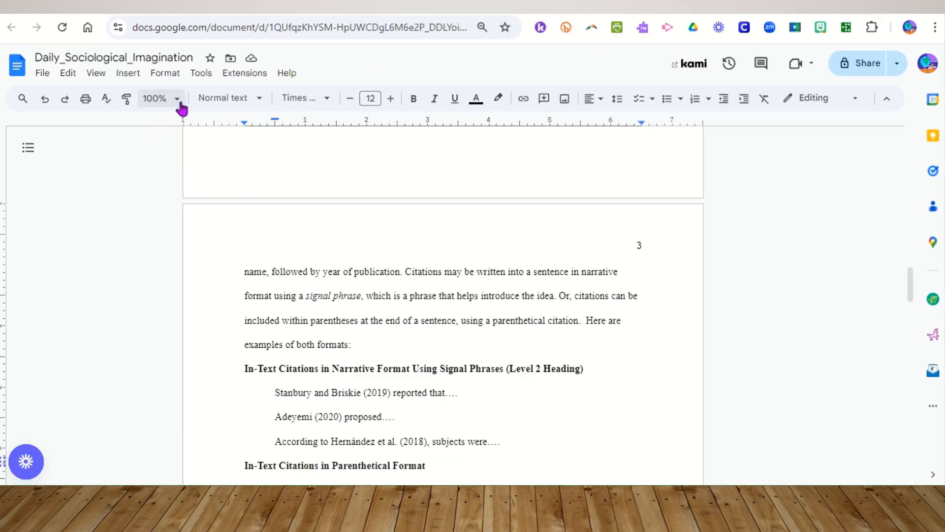
Open the Citations tool and set the citation style to APA (7th ed.)
left_click(208, 78)
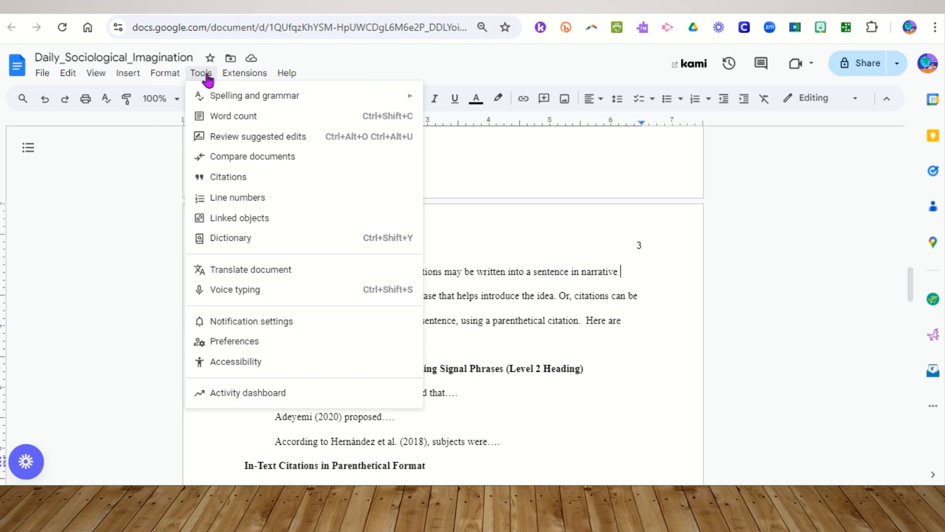
left_click(213, 178)
left_click(882, 149)
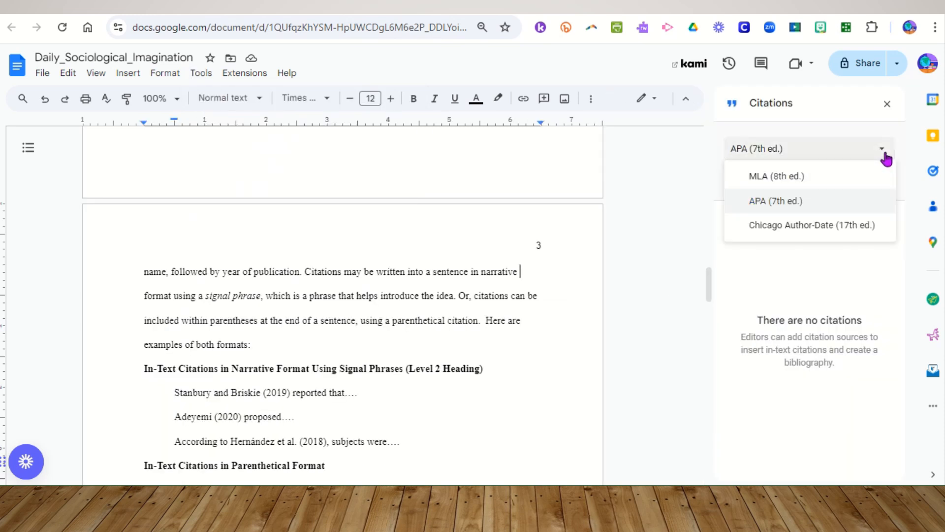
left_click(794, 200)
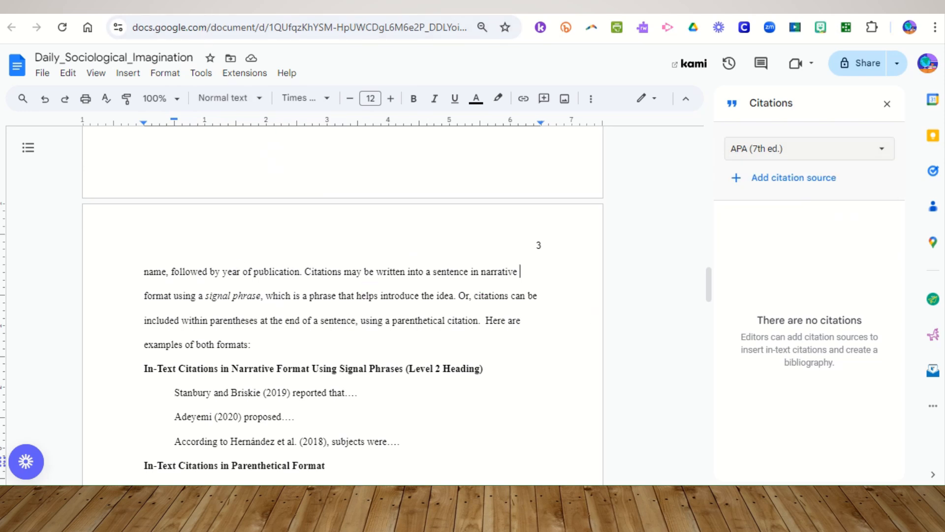
In a new browser tab, search Google for ohio school closures covid 19
key("ctrl+t")
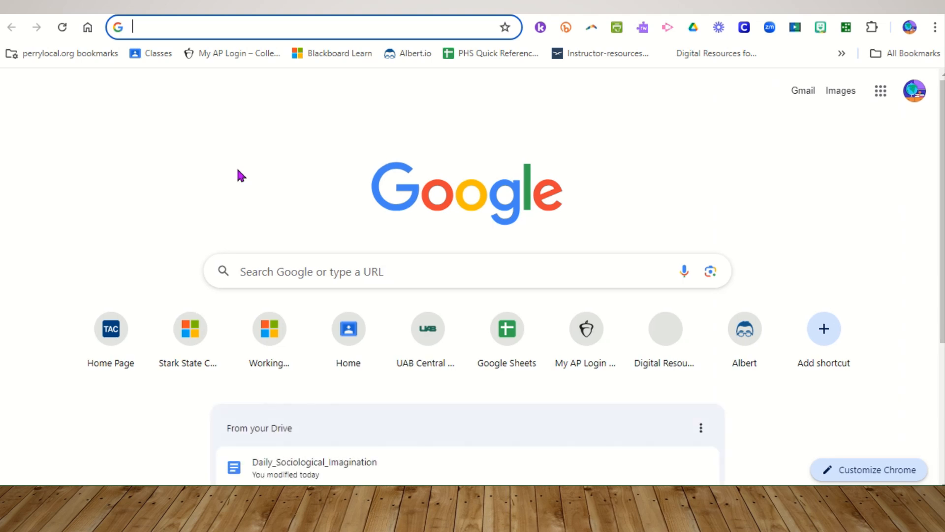
type("ohio ")
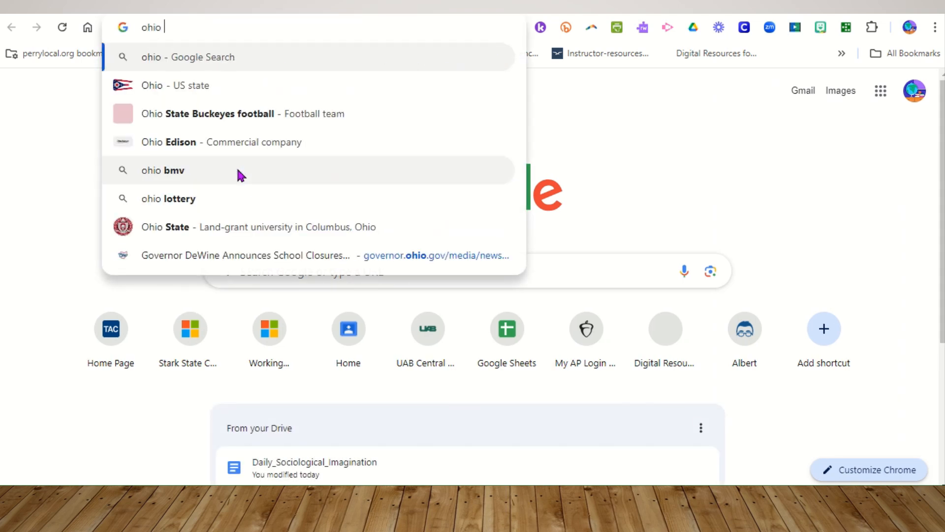
type("schoo")
type("l ")
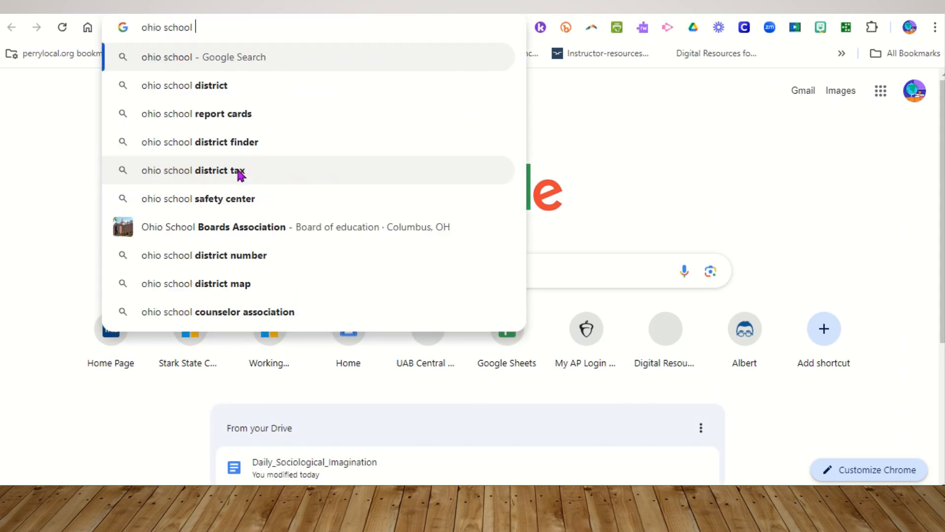
type("closur")
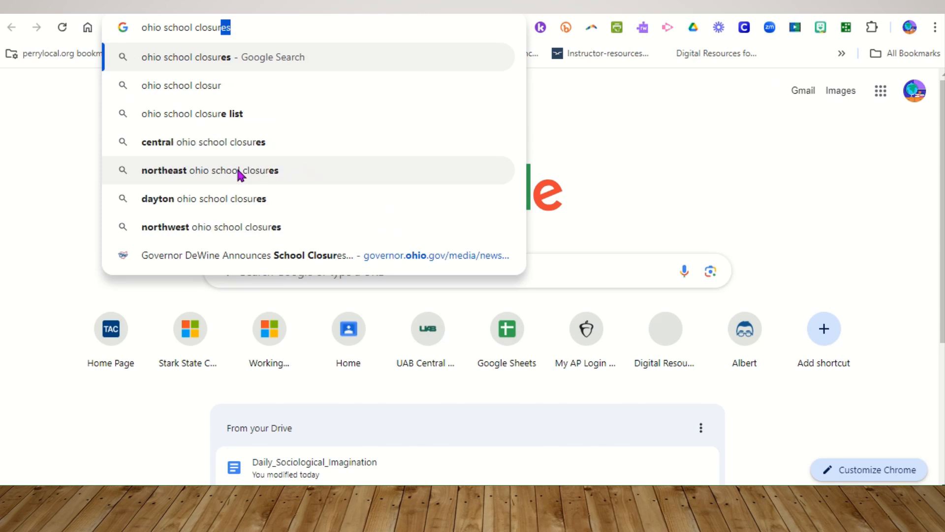
type("es covid ")
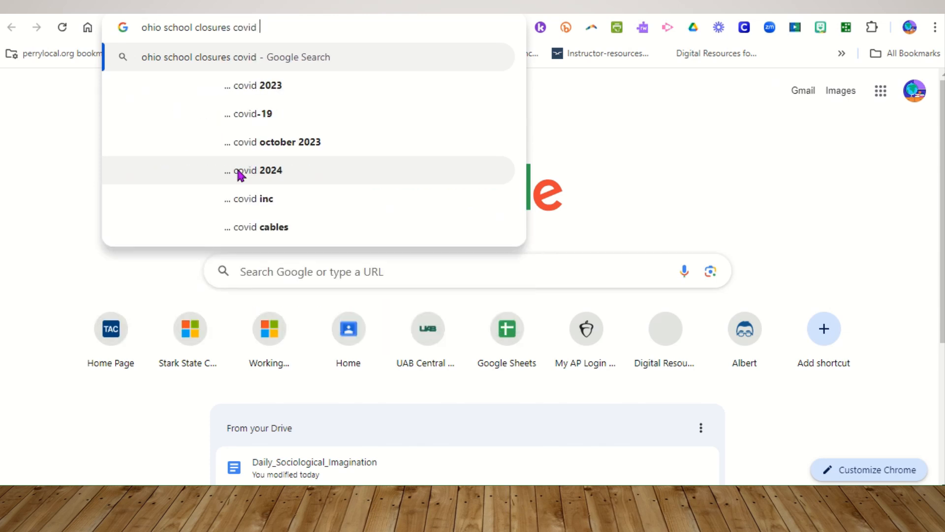
type("19")
key("Return")
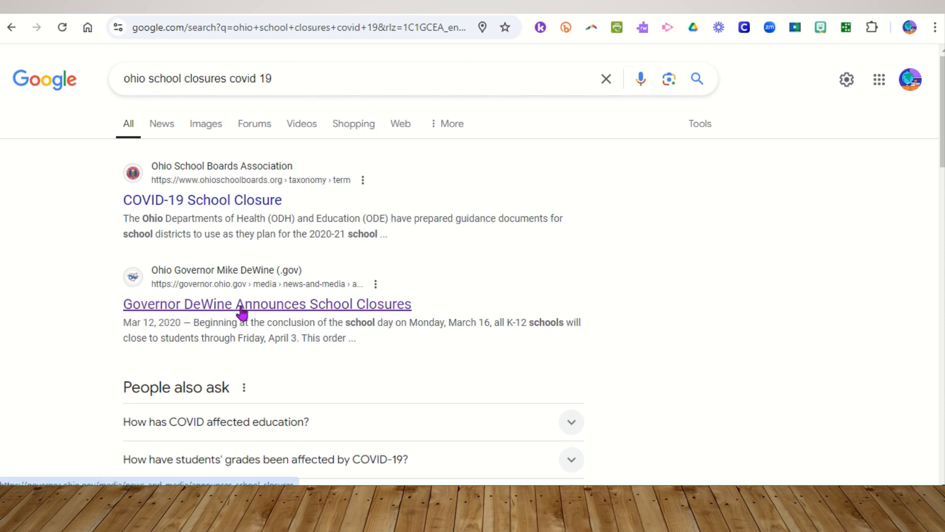
Open the Governor DeWine Announces School Closures article and select its page address
left_click(283, 315)
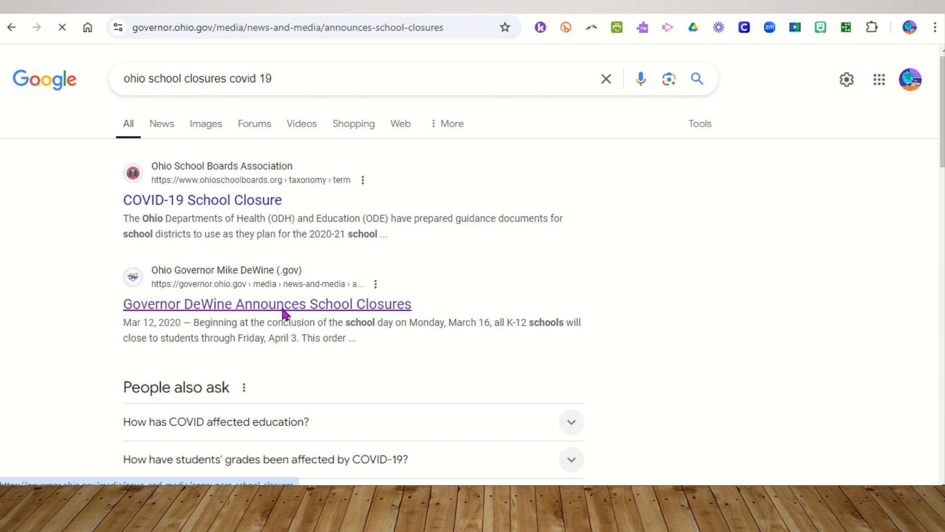
scroll(329, 382, "down", 5)
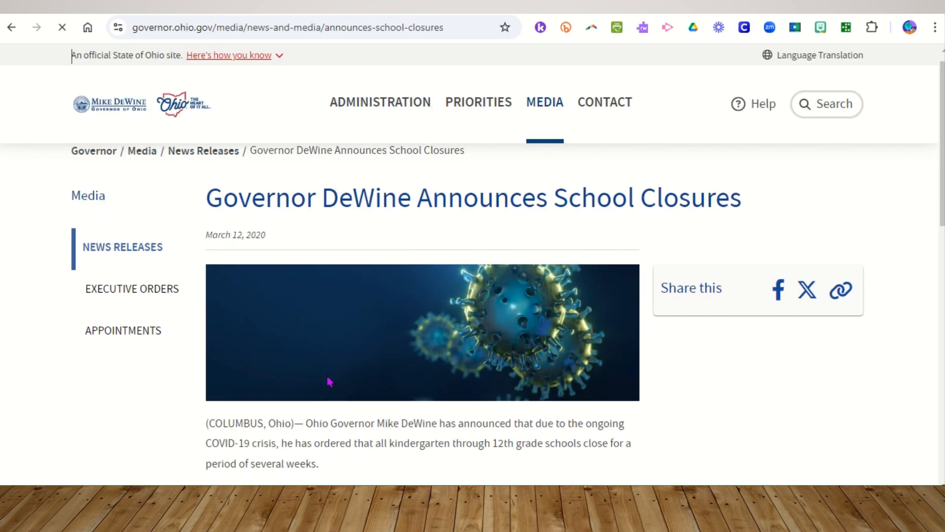
scroll(329, 382, "up", 5)
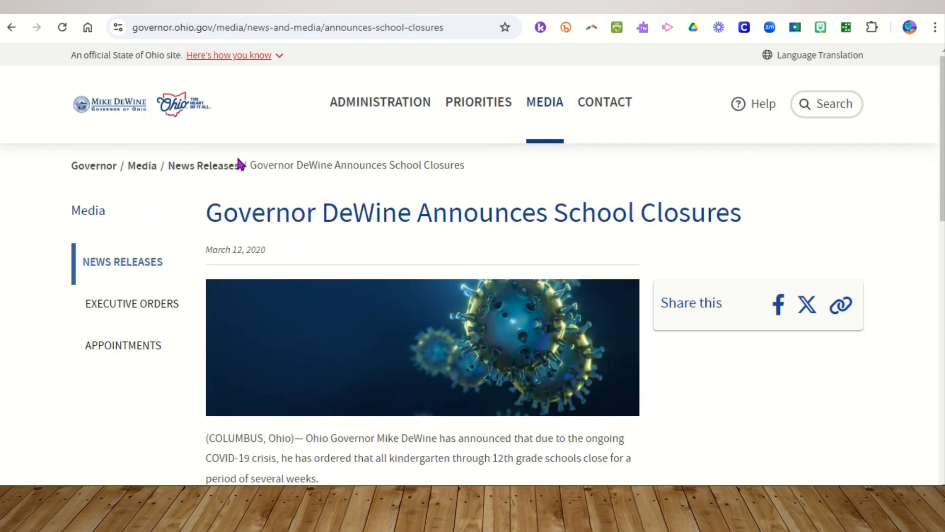
left_click(167, 29)
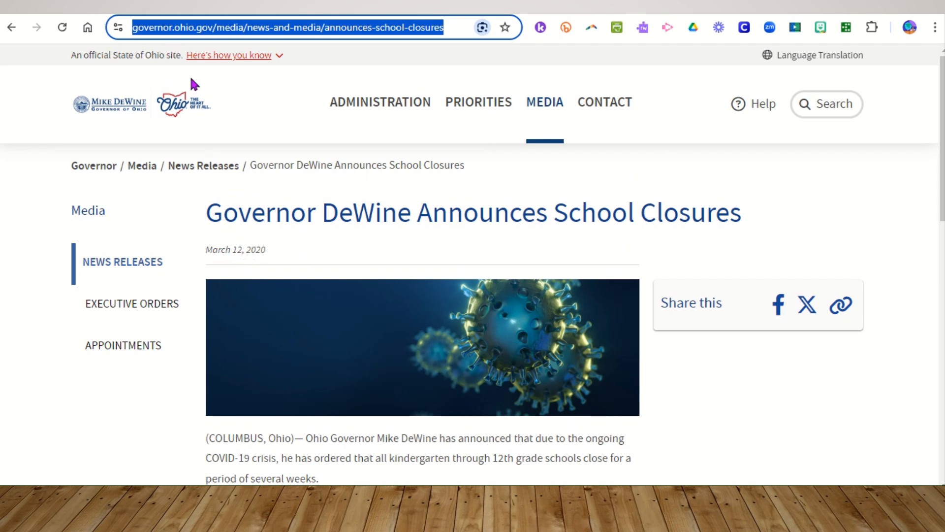
Back in the document, add a Website citation source by pasting the article's URL, searching, and continuing to the details form
key("ctrl+Tab")
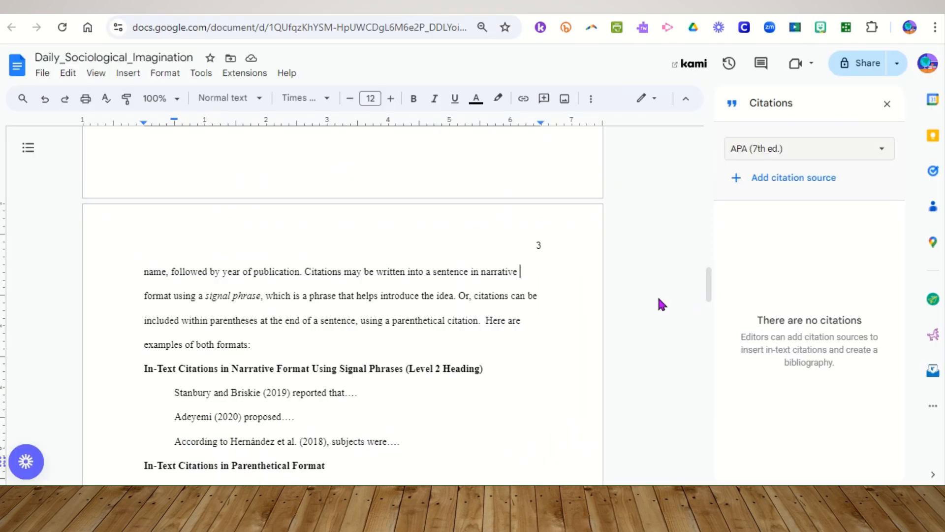
left_click(789, 176)
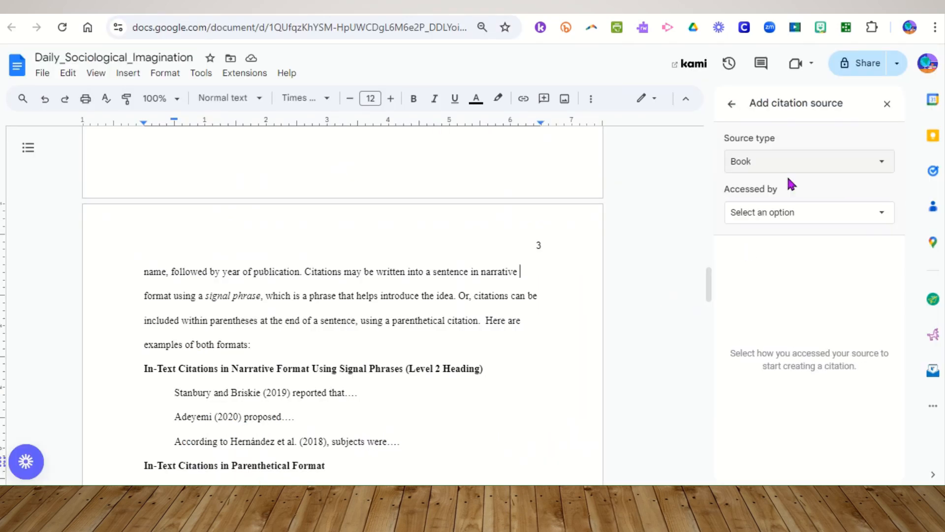
left_click(884, 166)
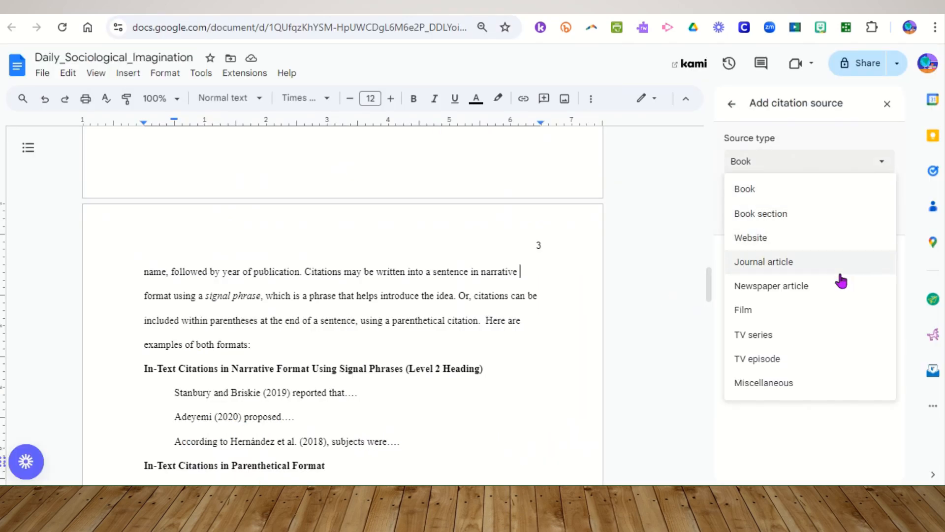
left_click(766, 238)
left_click(765, 265)
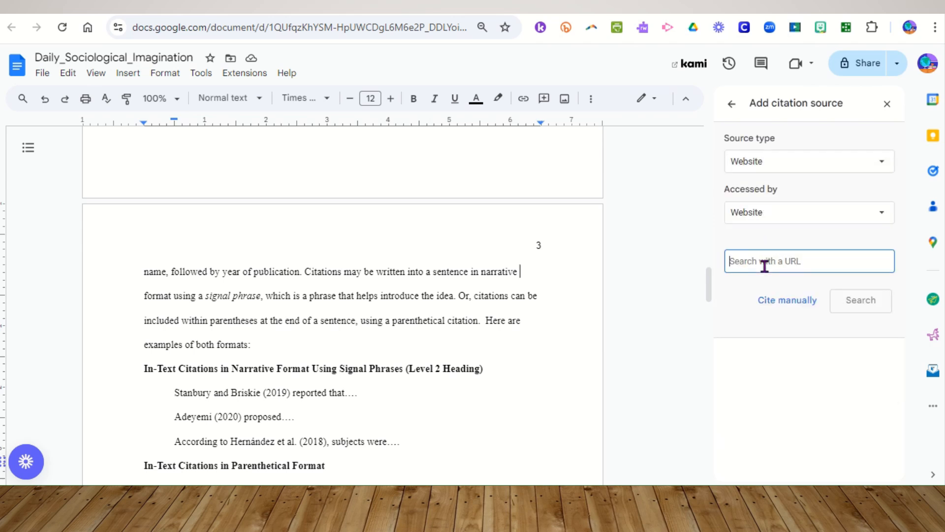
key("ctrl+v")
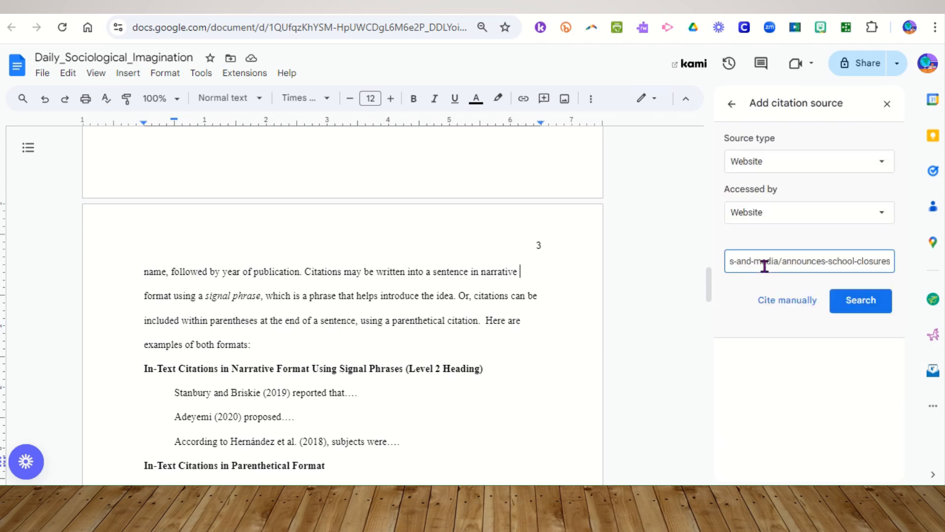
left_click(852, 300)
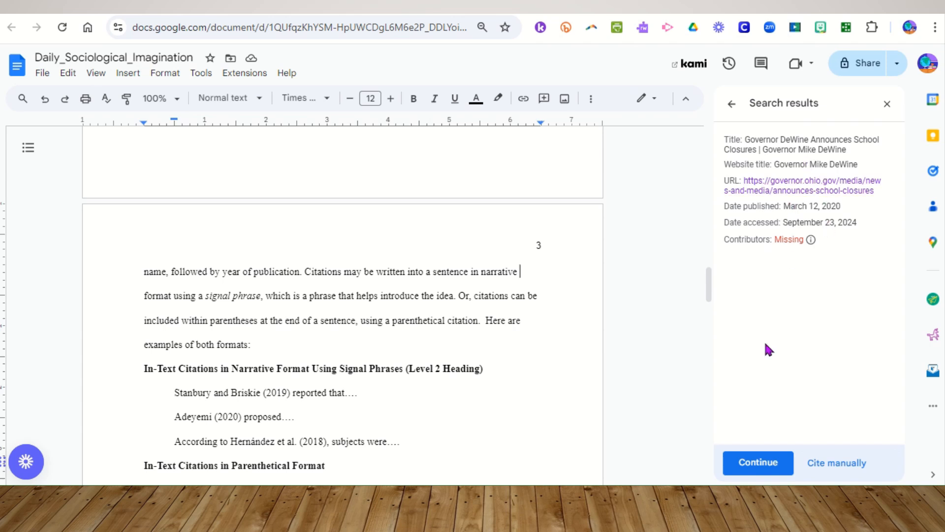
left_click(757, 467)
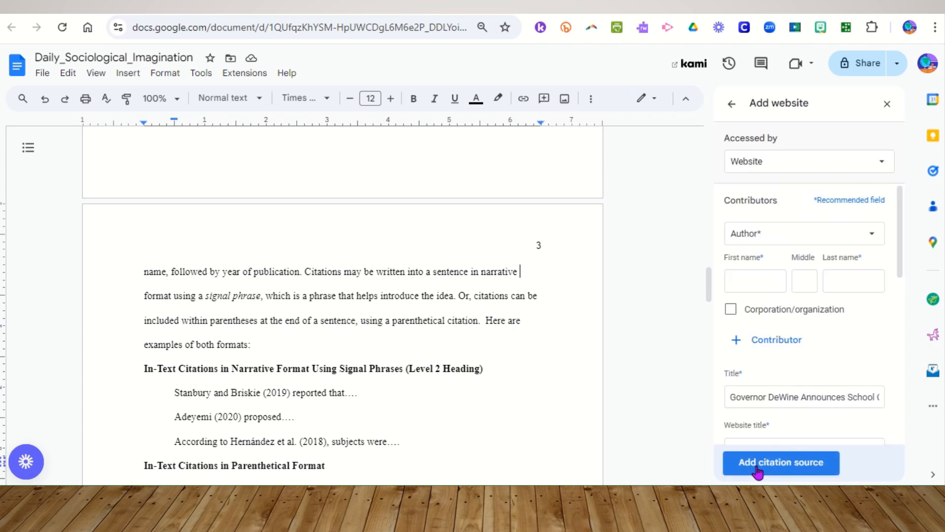
Switch to the article tab and scroll through the press release to check its author and date
left_click(296, 7)
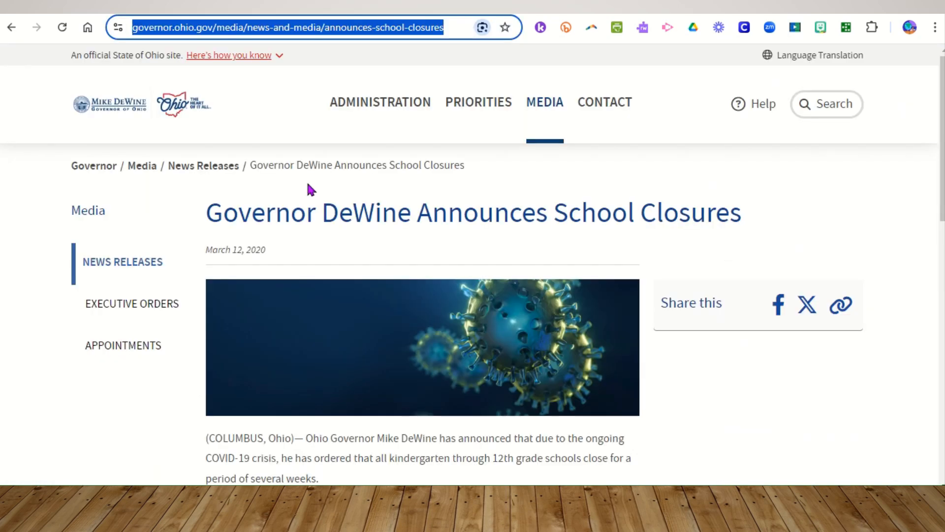
scroll(373, 379, "down", 1)
scroll(372, 379, "up", 1)
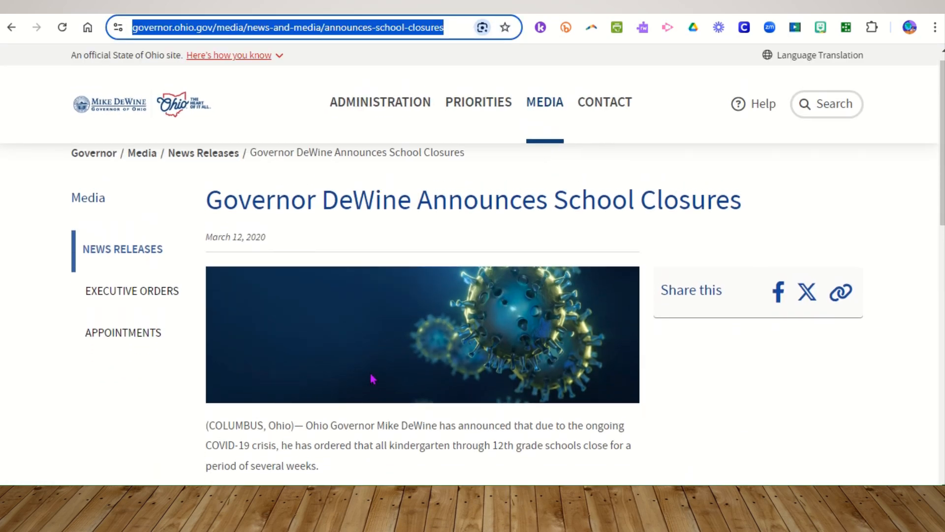
scroll(372, 380, "down", 6)
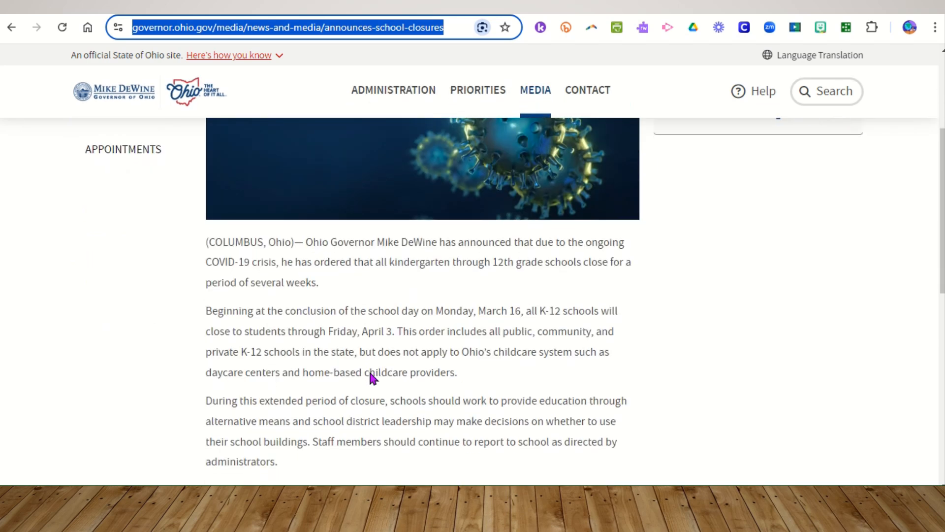
scroll(373, 379, "up", 6)
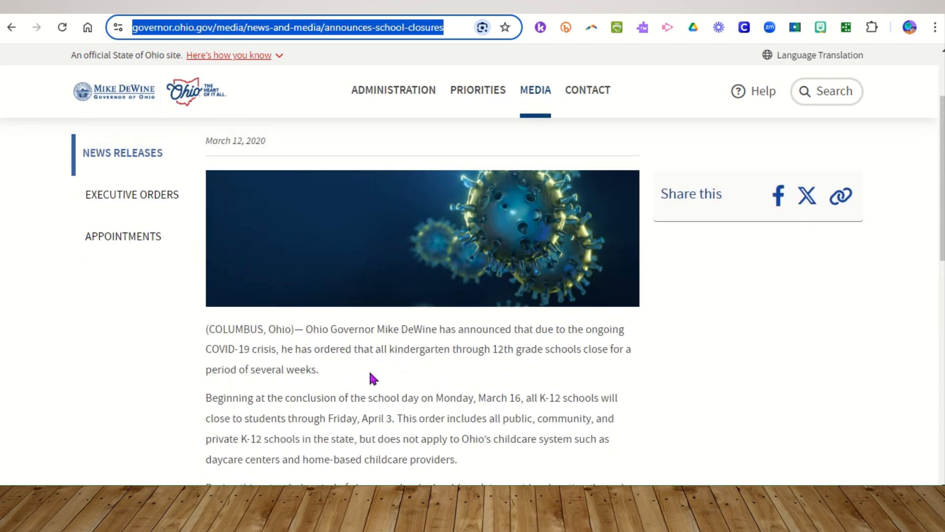
scroll(373, 379, "up", 2)
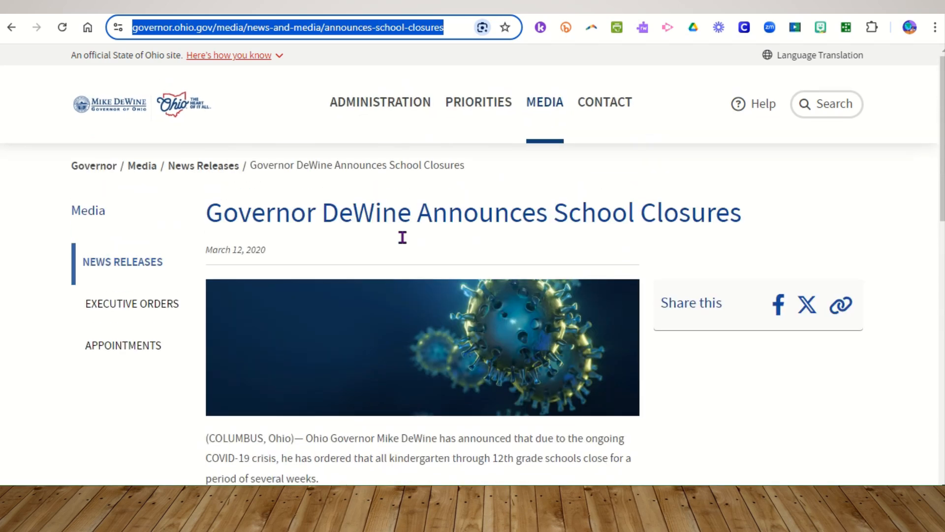
scroll(396, 343, "down", 3)
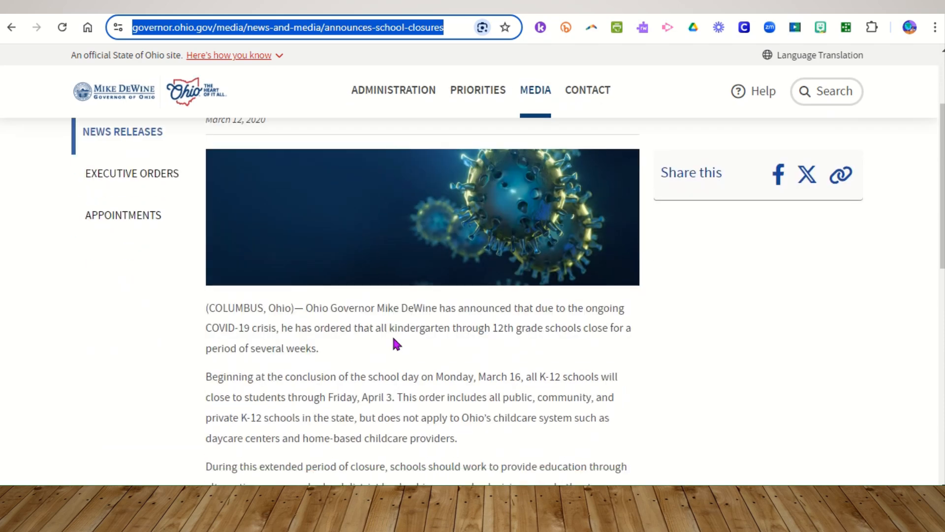
scroll(396, 343, "up", 3)
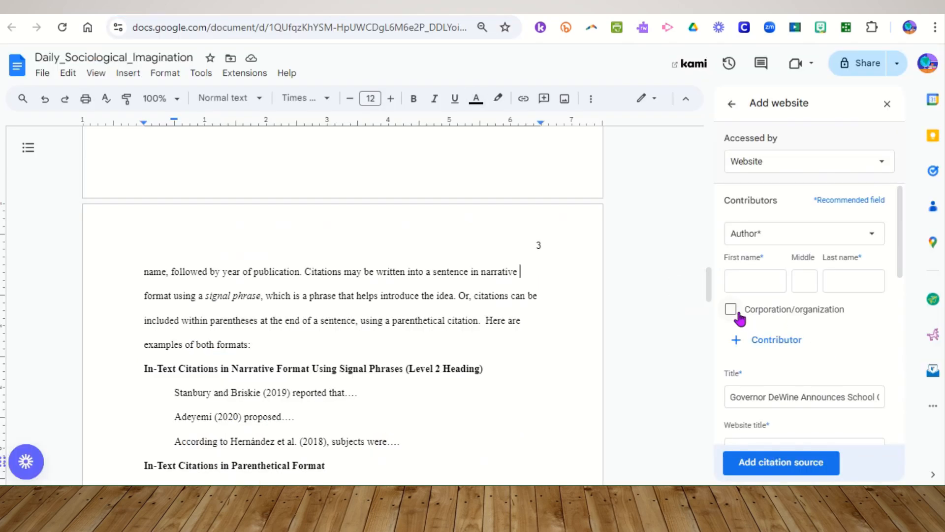
Mark the contributor as a corporation/organization and enter its name as Office of Governor Mike DeWine
left_click(731, 311)
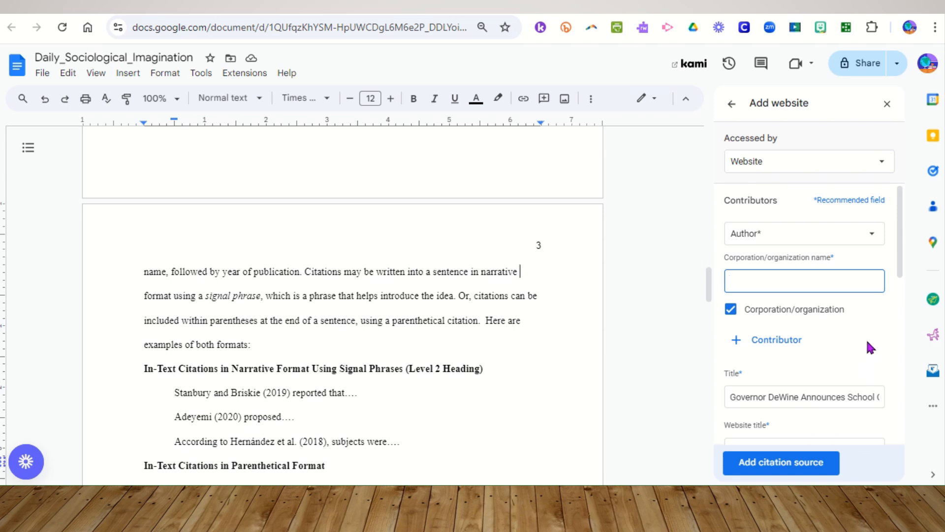
type("Governor Mike DeWine")
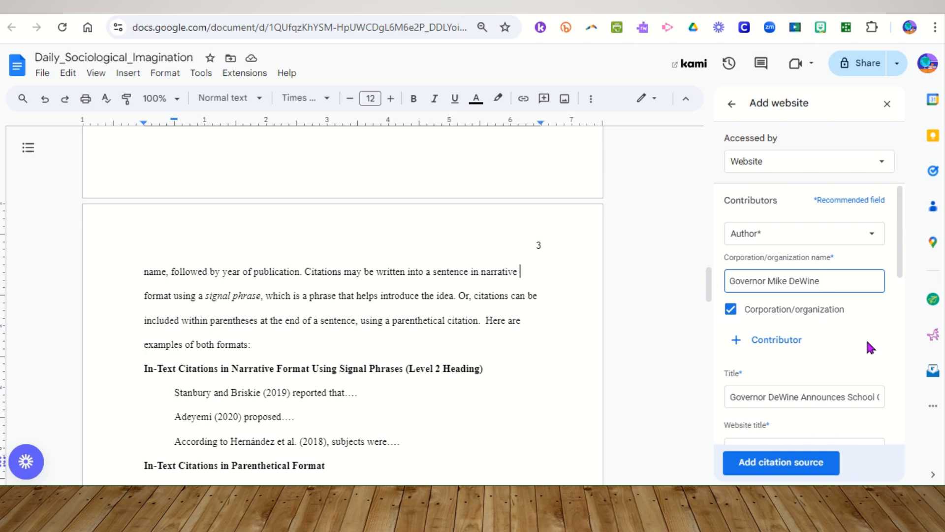
key("BackSpace")
key("BackSpace")
key("BackSpace")
key("BackSpace")
key("BackSpace")
key("BackSpace")
key("BackSpace")
key("BackSpace")
key("BackSpace")
key("BackSpace")
key("BackSpace")
key("BackSpace")
key("BackSpace")
key("BackSpace")
key("BackSpace")
key("BackSpace")
key("BackSpace")
key("BackSpace")
key("BackSpace")
key("BackSpace")
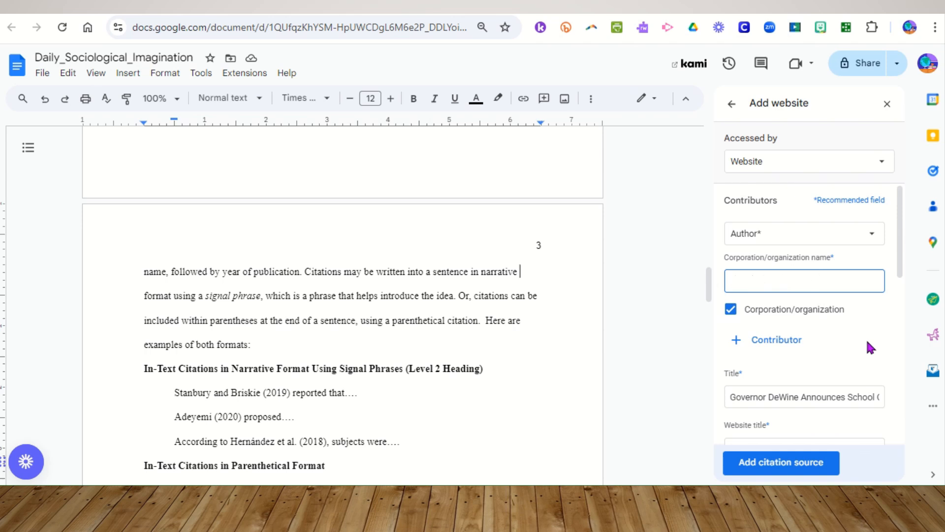
type("Office of Governor Mike DeW")
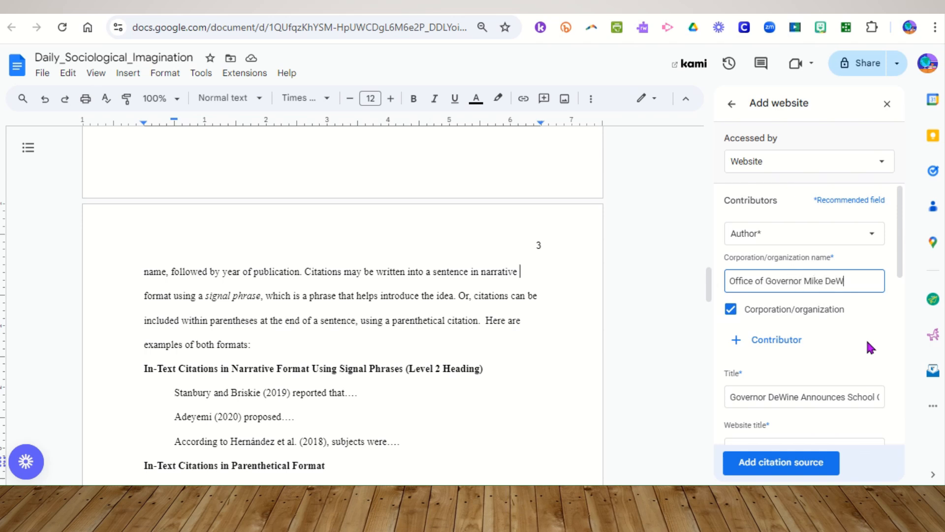
type("ine")
Review the prefilled title, URL and date fields, then add the citation source
scroll(830, 351, "down", 4)
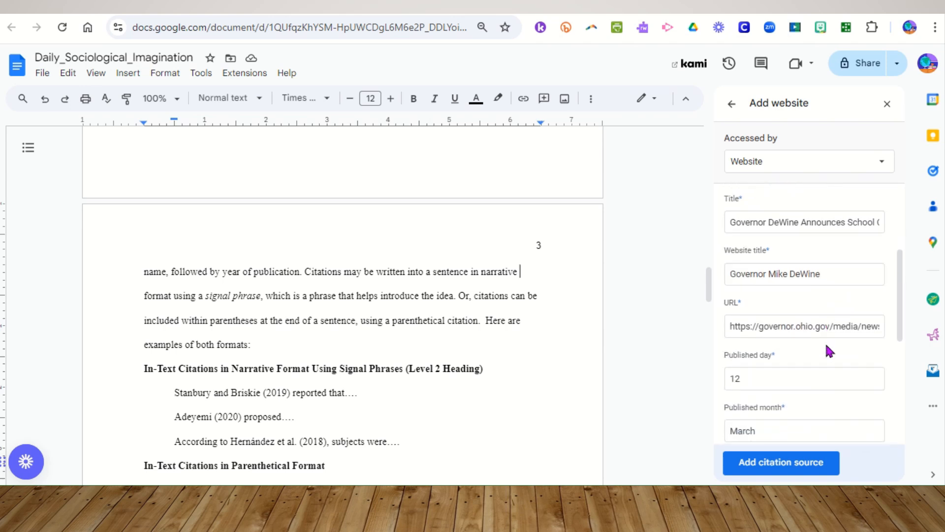
scroll(830, 351, "down", 1)
scroll(826, 344, "down", 3)
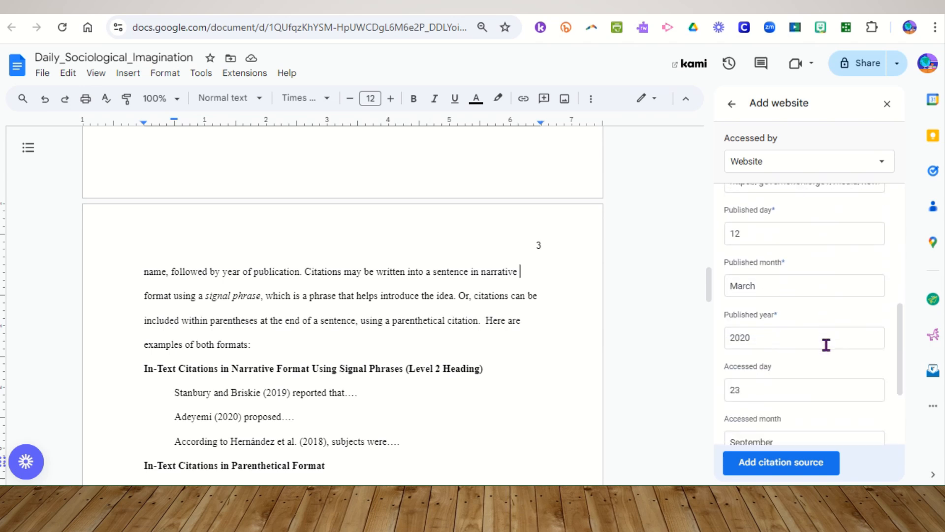
scroll(827, 345, "down", 3)
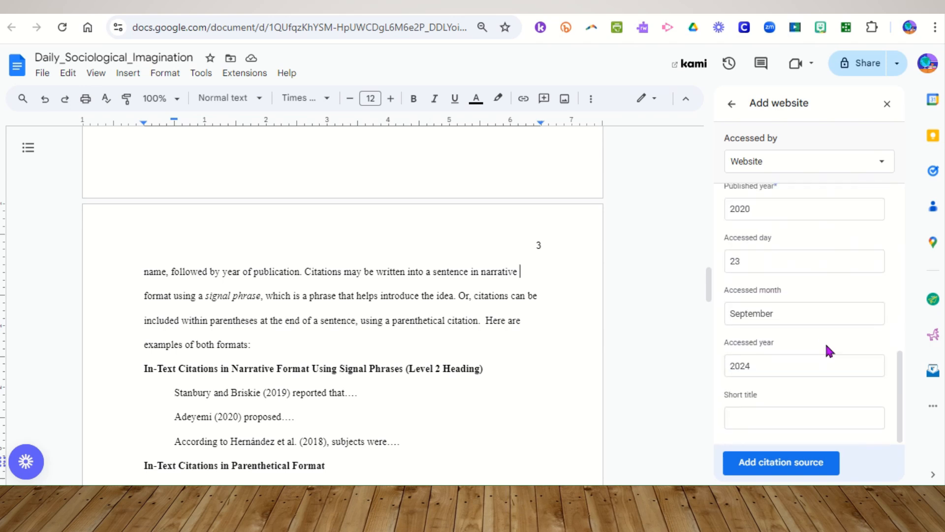
scroll(830, 351, "up", 1)
scroll(830, 351, "up", 3)
scroll(830, 351, "down", 4)
scroll(830, 351, "up", 5)
scroll(830, 351, "down", 3)
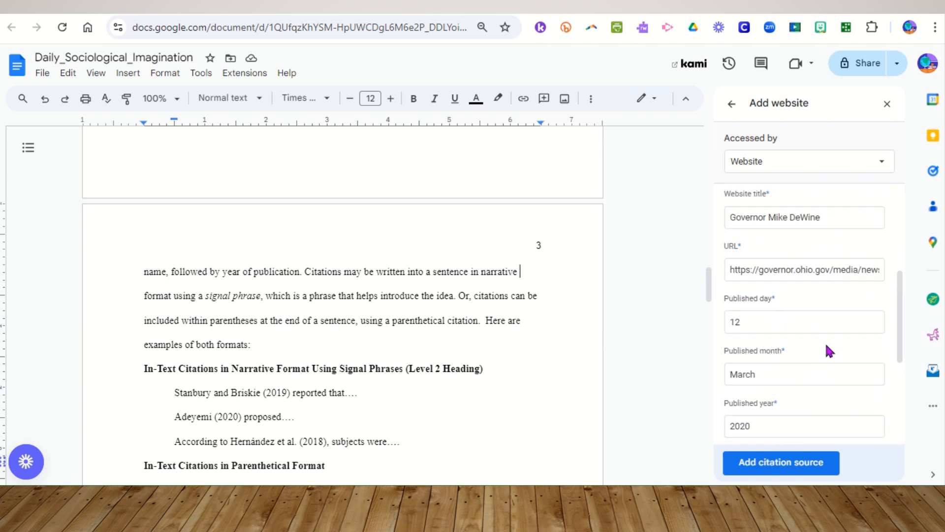
scroll(830, 351, "up", 4)
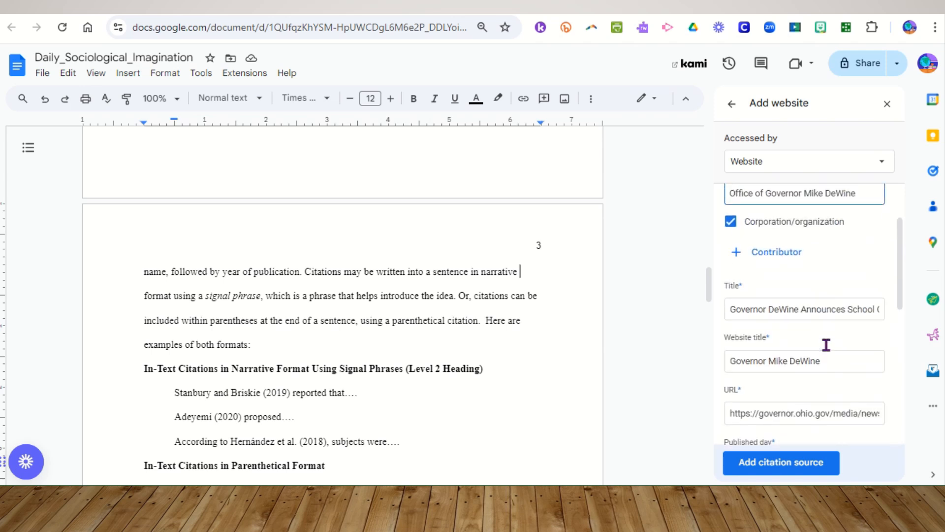
left_click(793, 469)
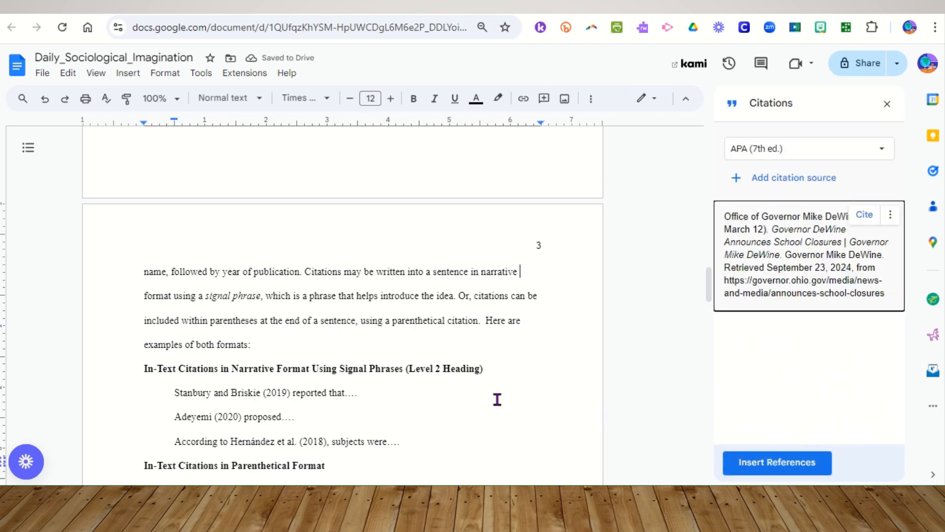
On page 2, append the sentence "Typing about the pandemic. My school closed down on March 12, 2020 when our Governor announced the lockdown"
scroll(496, 441, "down", 10)
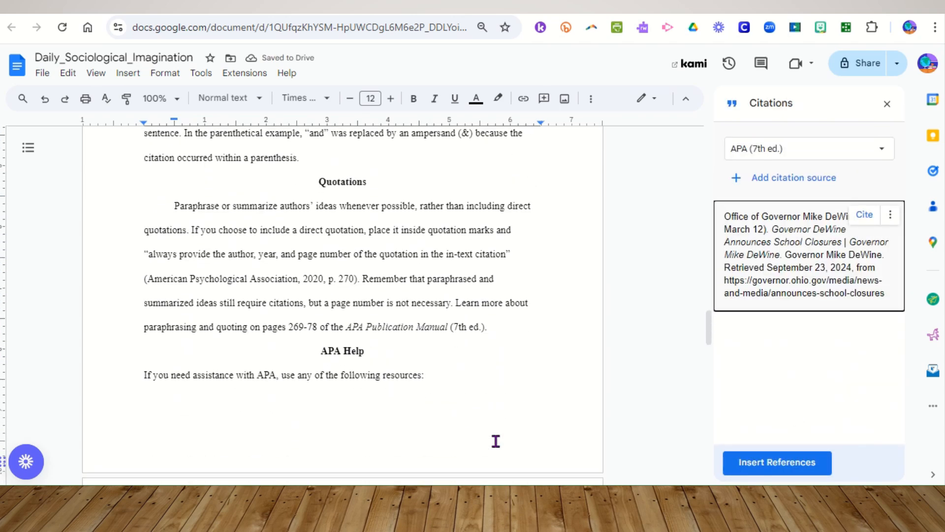
scroll(496, 441, "down", 3)
scroll(495, 441, "up", 6)
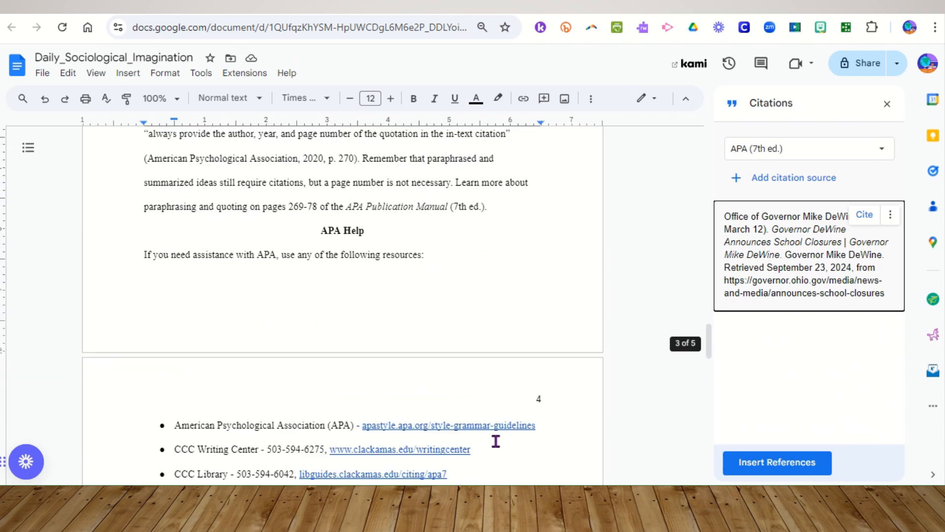
scroll(496, 441, "up", 10)
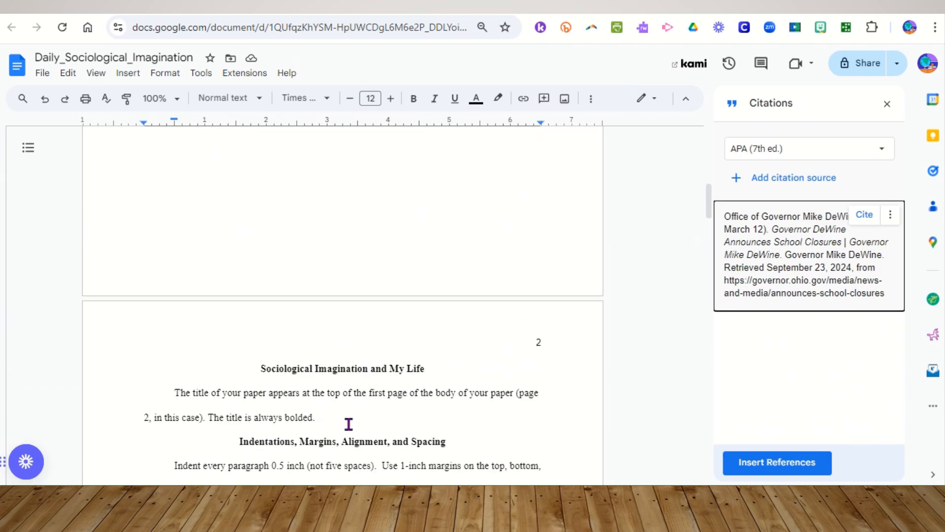
left_click(348, 424)
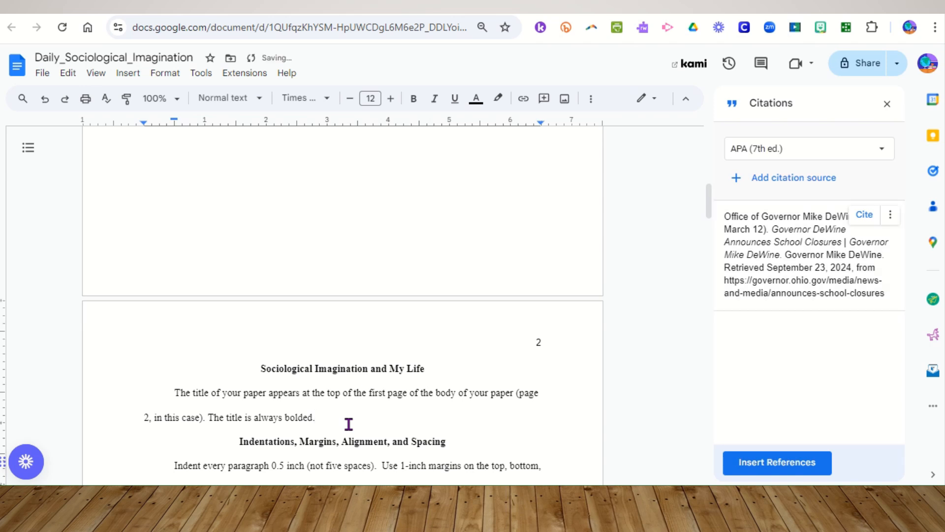
type("Typing about the pandemic")
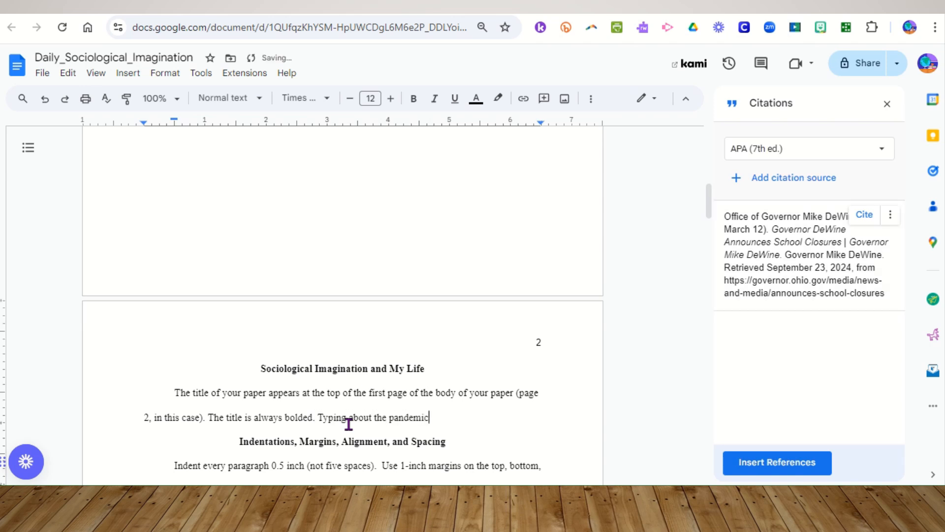
type(". My schoo")
type("l s")
type("losed down")
type(" on March ")
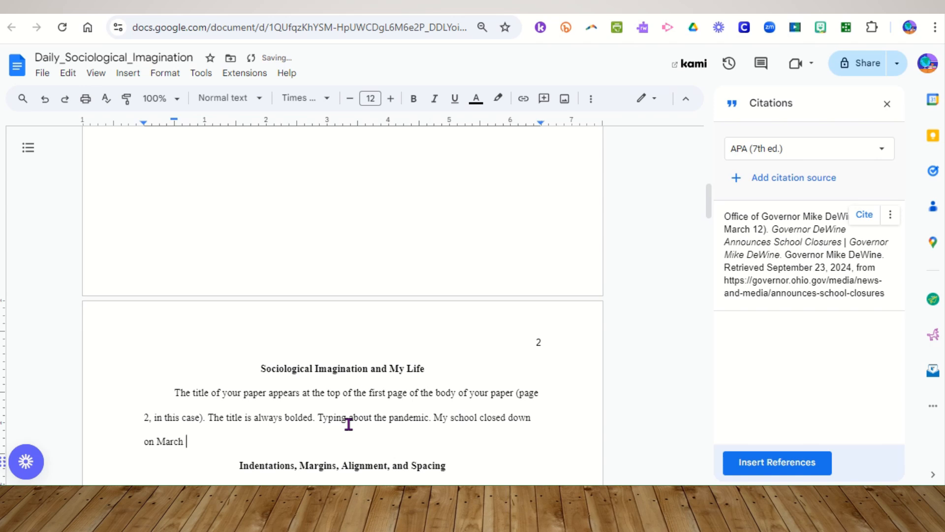
type("12, 2020 when our ")
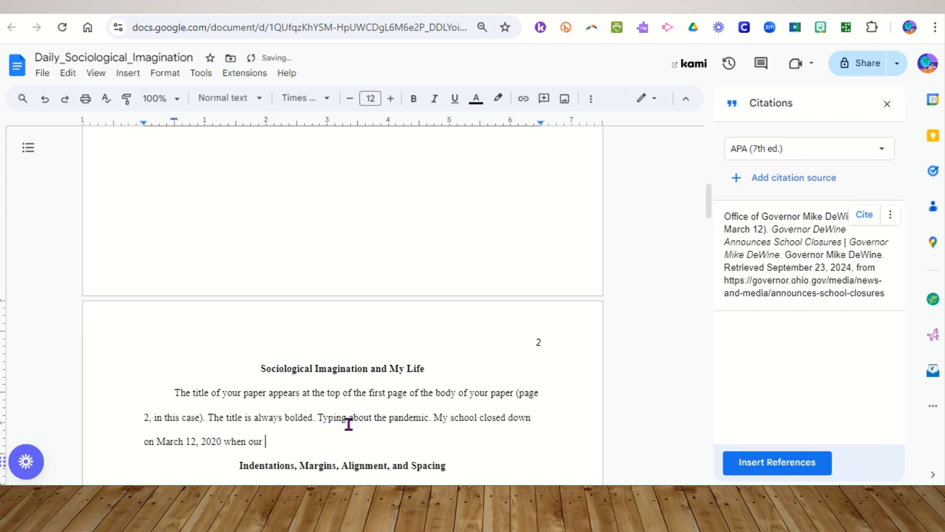
type("Governor announce")
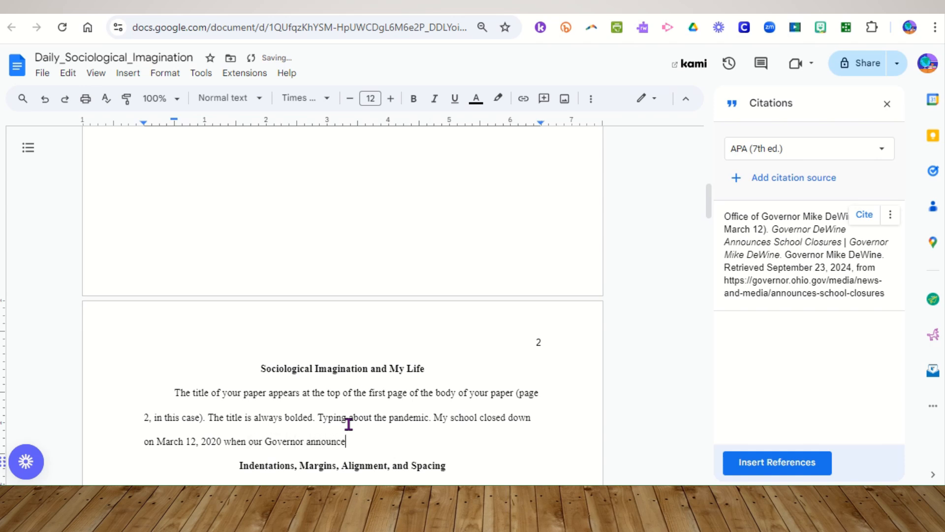
type("d the lockdown")
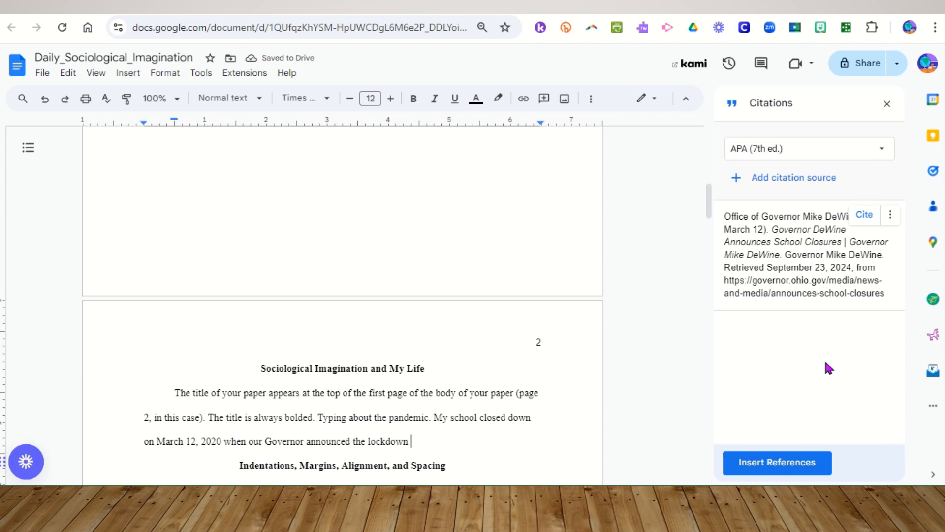
Insert an in-text citation for the DeWine source after the sentence and end it with a period
left_click(865, 221)
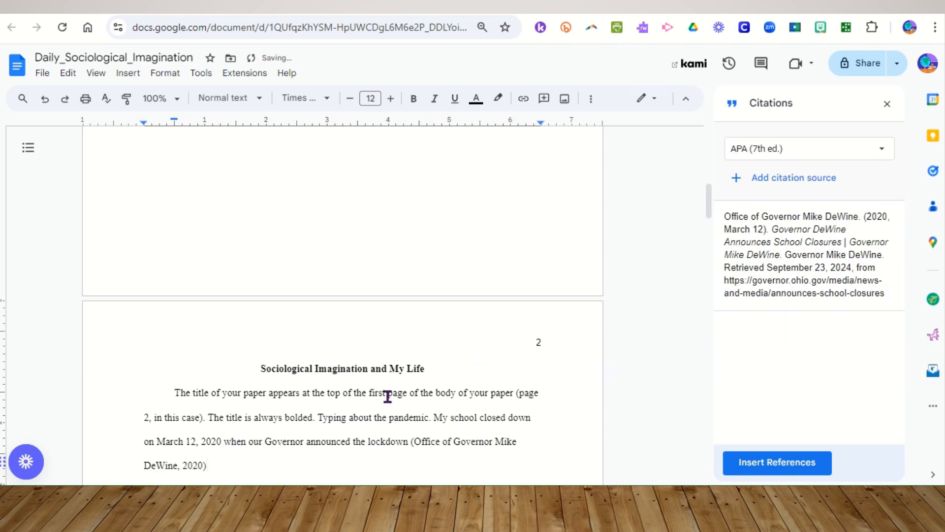
type(".")
scroll(384, 408, "down", 5)
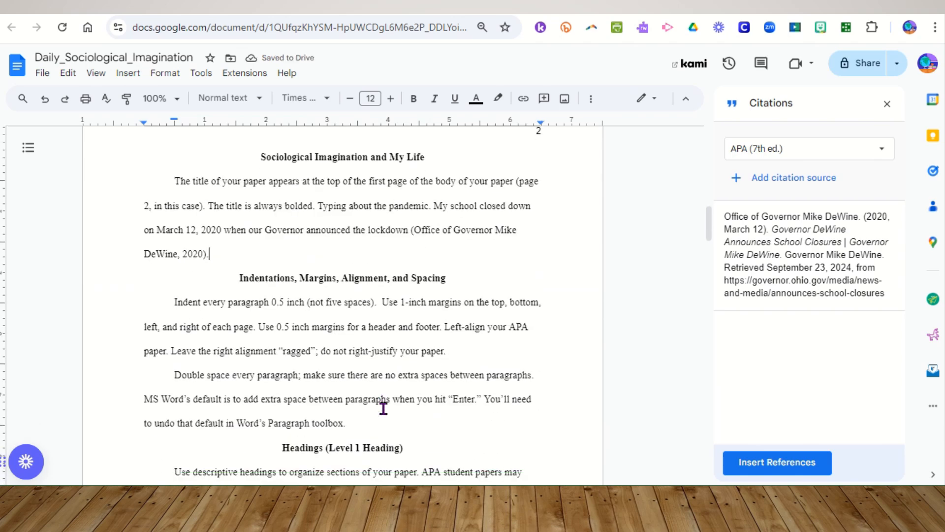
At the end of the document, add four empty lines below the Purdue Owl resource line
scroll(384, 409, "down", 7)
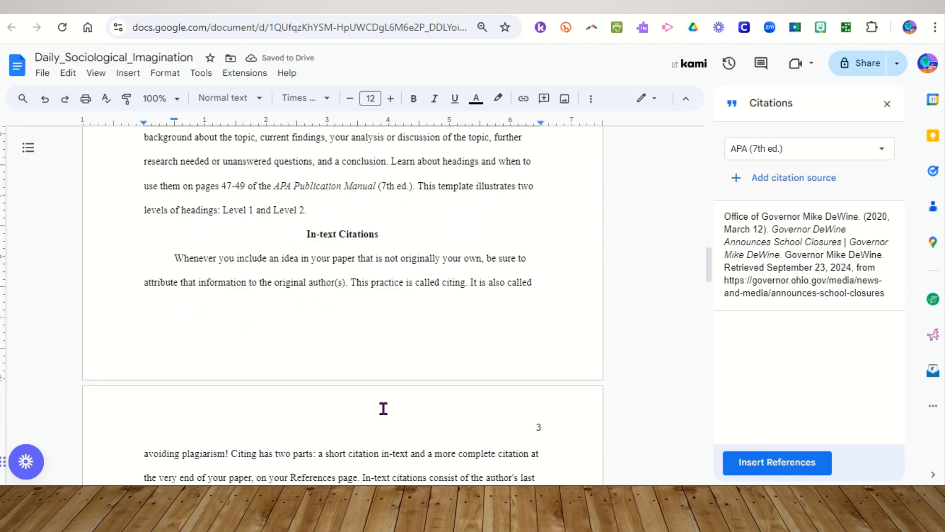
scroll(384, 409, "down", 15)
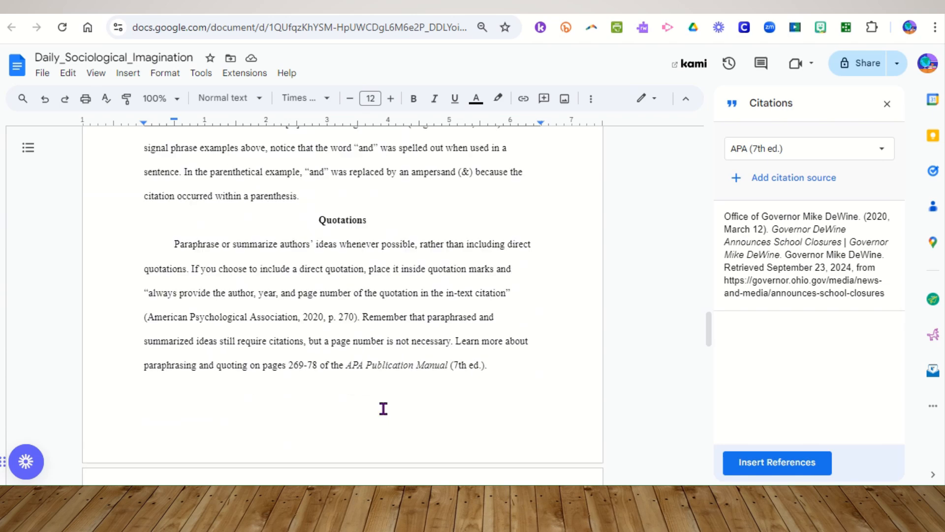
scroll(384, 408, "down", 3)
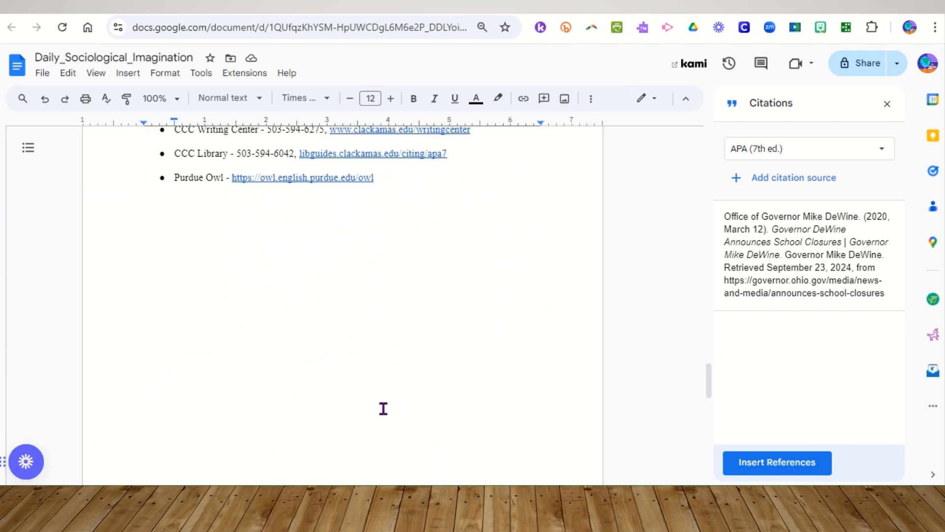
left_click(423, 216)
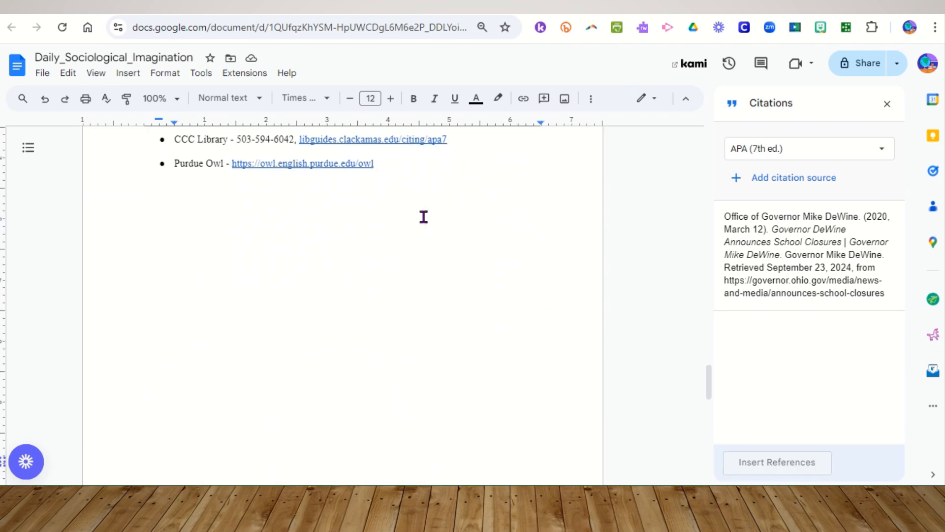
key("Return")
key("Return")
key("Return")
key("Return")
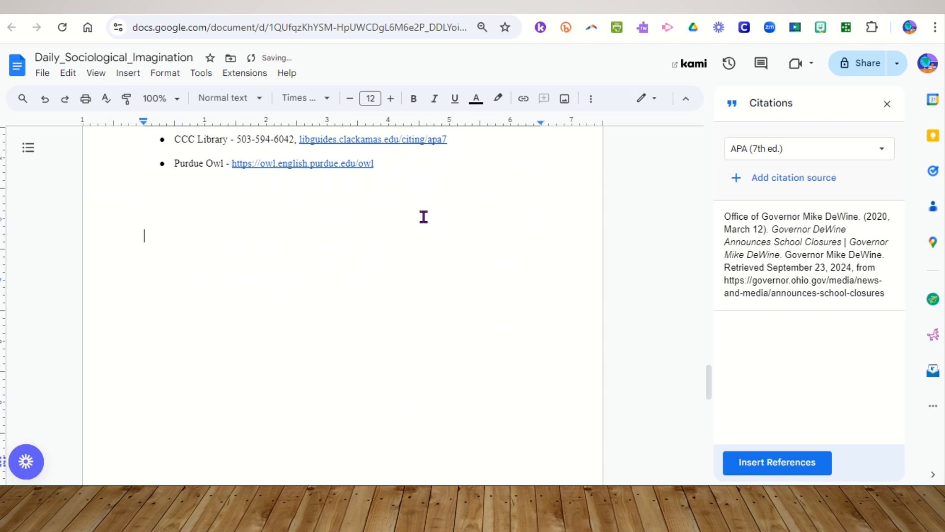
Insert a page break to start a new page after the last line
scroll(424, 217, "down", 2)
scroll(424, 217, "up", 1)
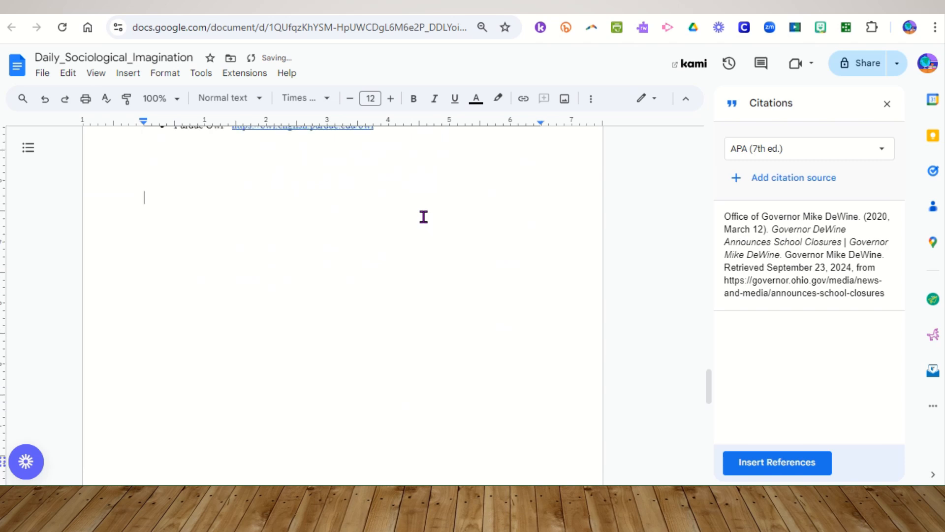
left_click(132, 78)
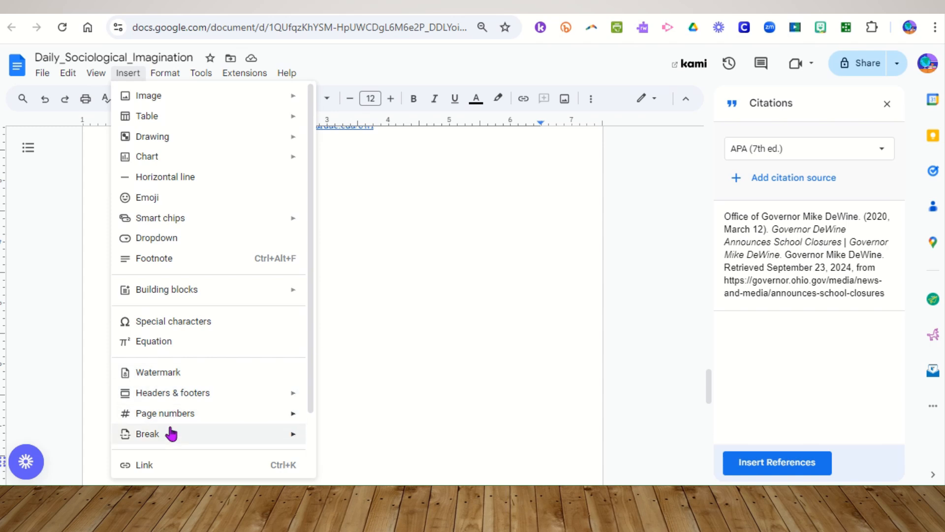
mouse_move(171, 436)
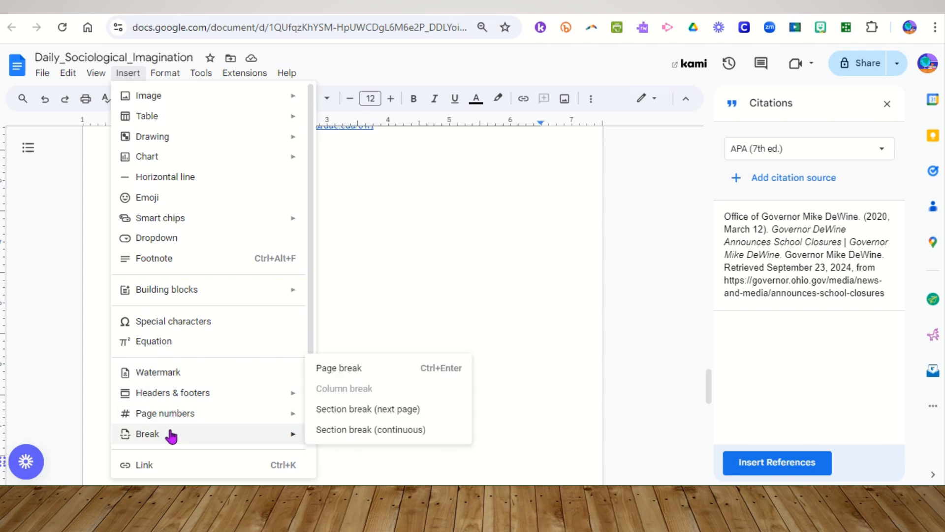
left_click(340, 372)
mouse_move(785, 270)
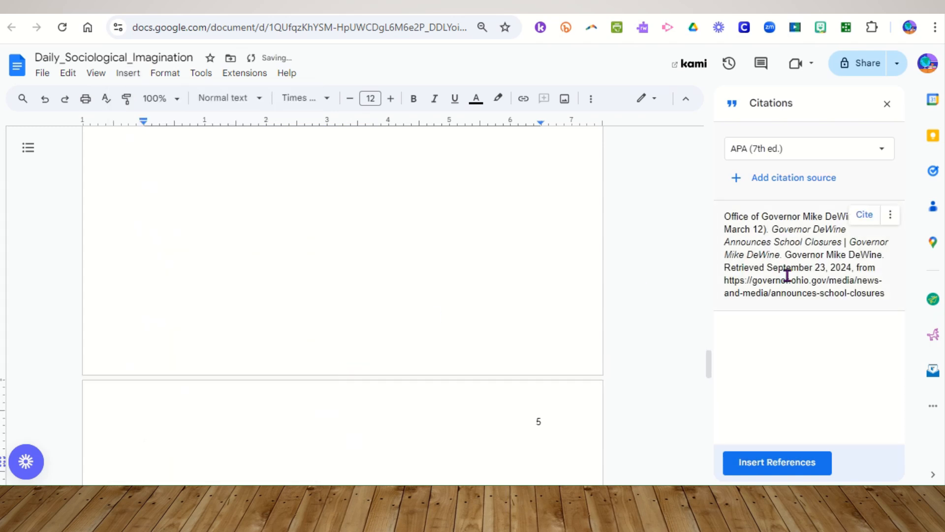
Insert the APA References list with the DeWine source on the new page
left_click(781, 468)
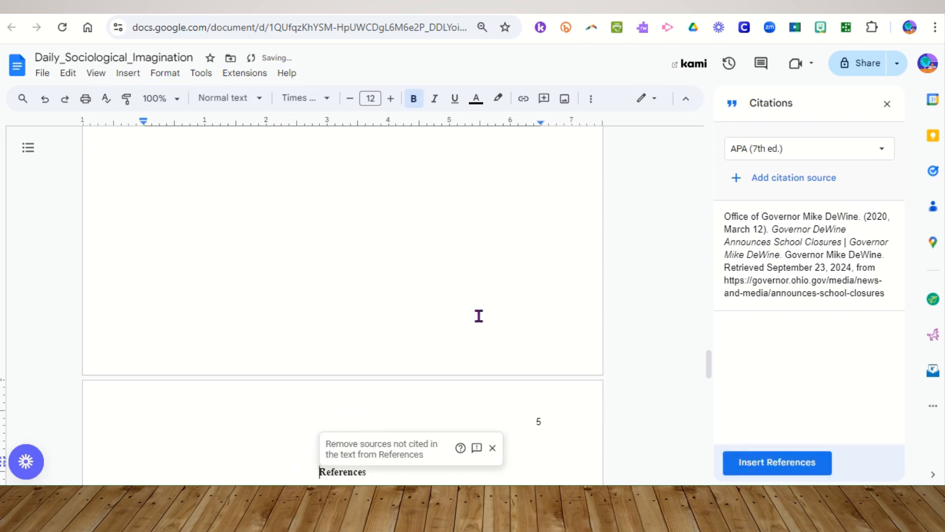
scroll(478, 316, "down", 1)
scroll(478, 315, "down", 4)
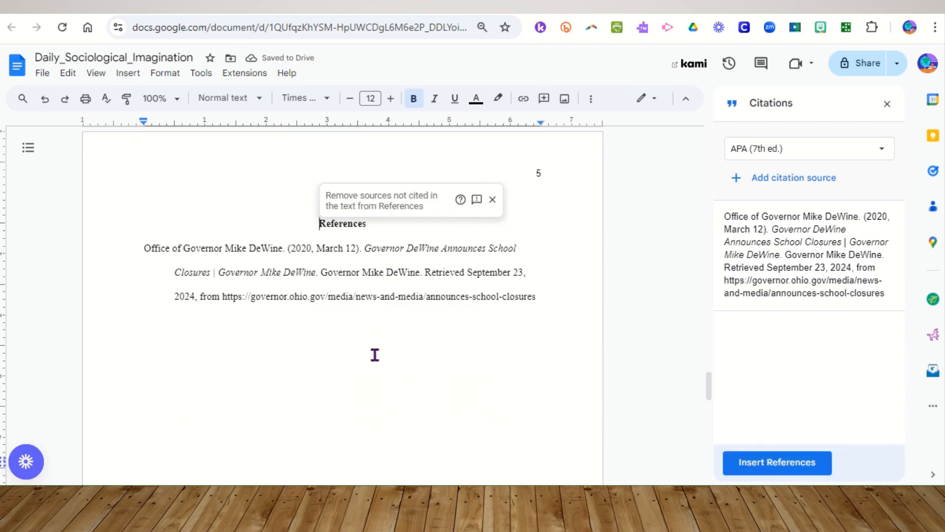